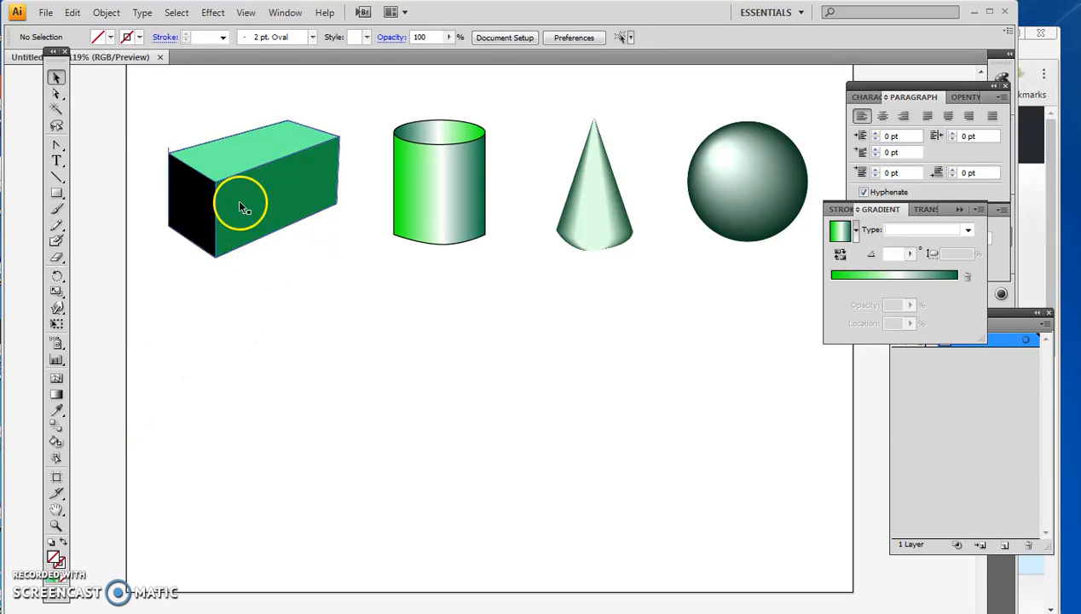
Draw a rectangle about 84 px wide with a 1 pt black stroke and no fill below the green box
mouse_move(135, 117)
left_mouse_down()
mouse_move(325, 290)
mouse_move(345, 290)
left_mouse_up()
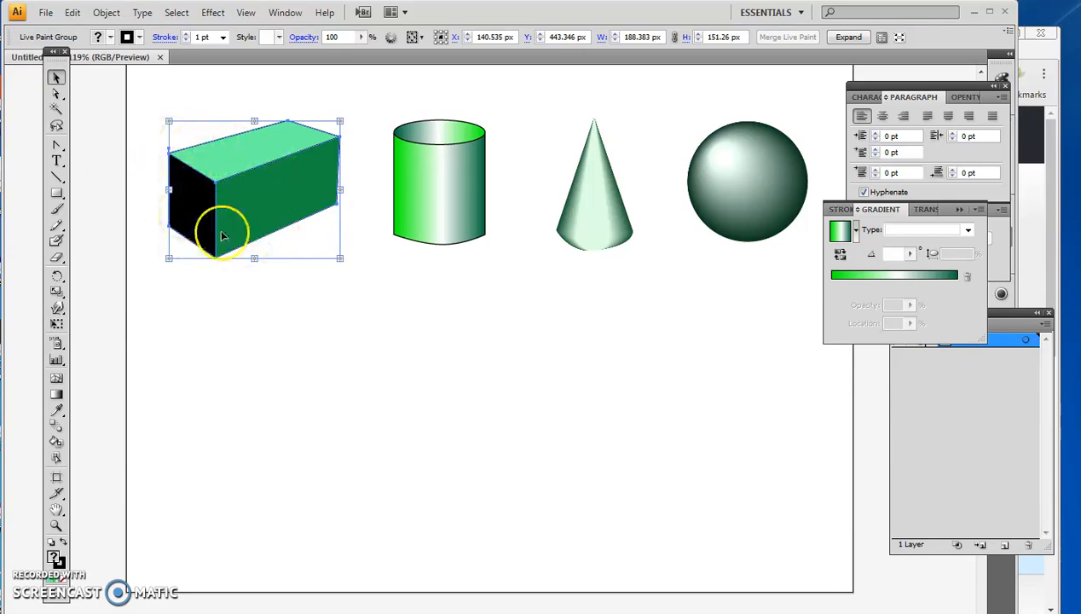
left_click(155, 344)
left_click(150, 330)
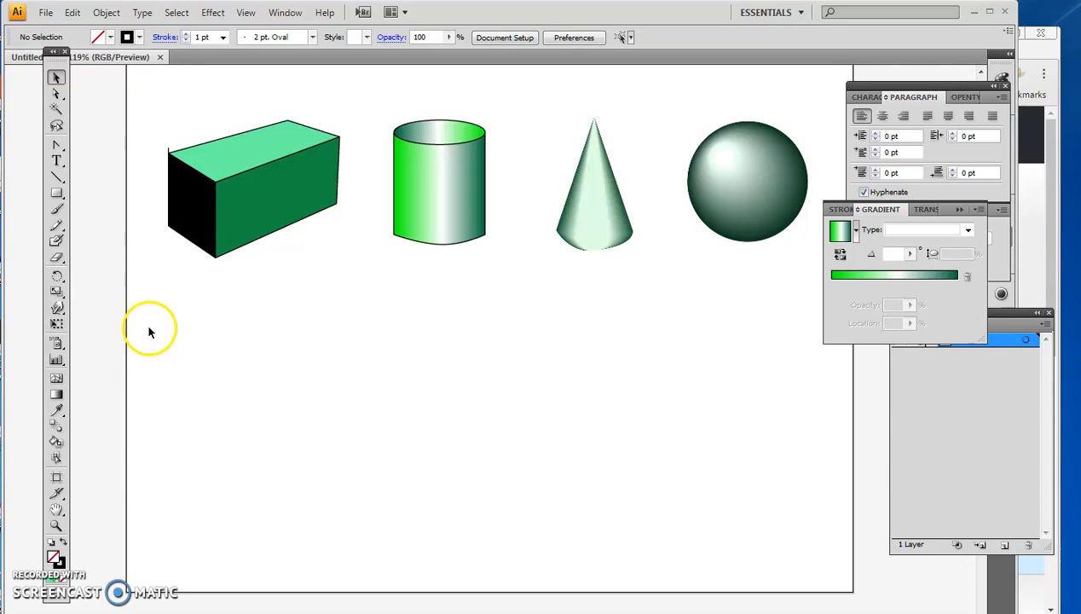
left_click_drag(168, 314, 246, 414)
Slant the rectangle into the cube's left face by moving its upper-right and lower-right corners straight down by equal amounts
left_click(53, 94)
left_click(271, 314)
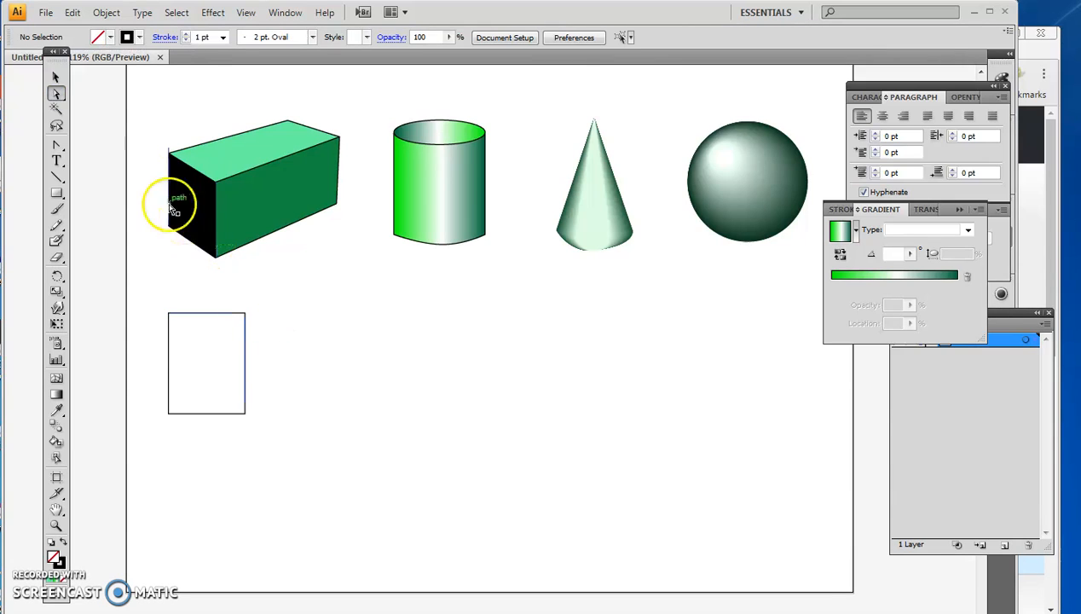
left_click_drag(246, 314, 246, 341)
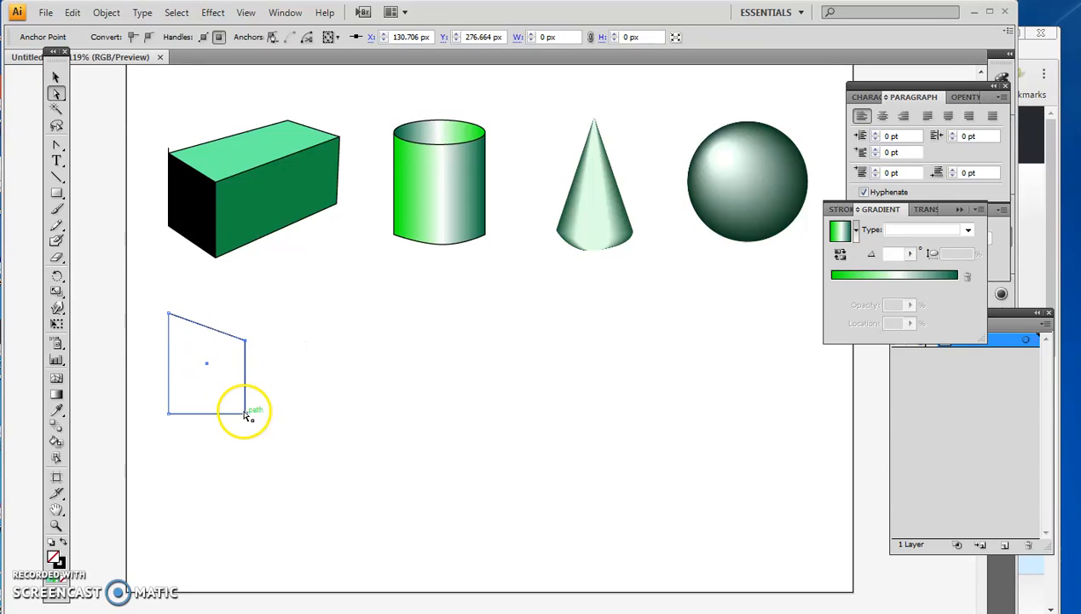
left_click_drag(246, 416, 245, 443)
left_click(341, 410)
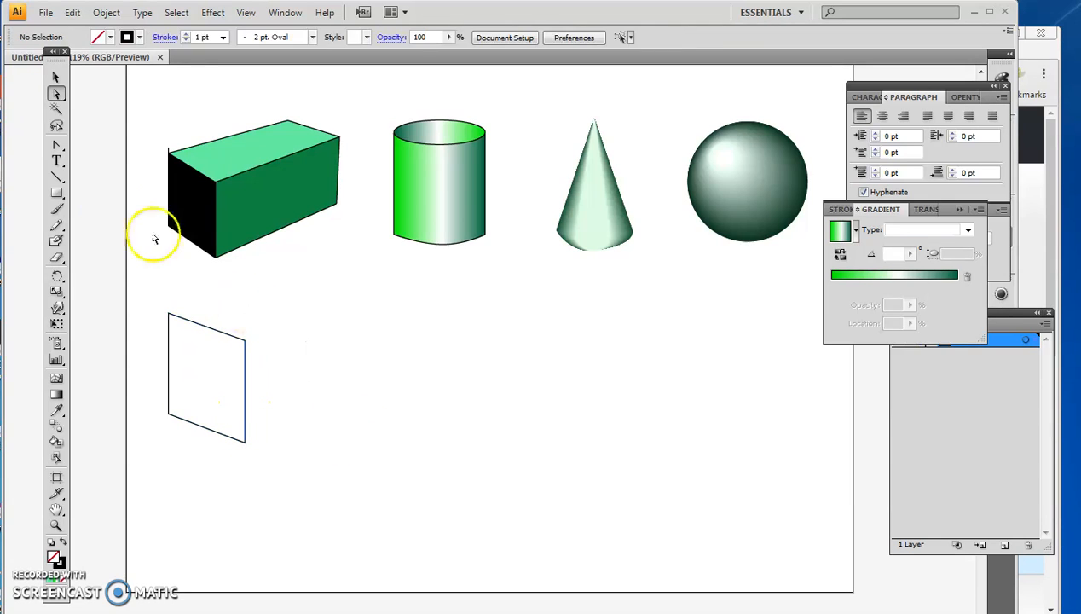
Draw a second rectangle about 104 × 113 px starting from the slanted face's upper-right corner and sharing its right edge
left_click(57, 193)
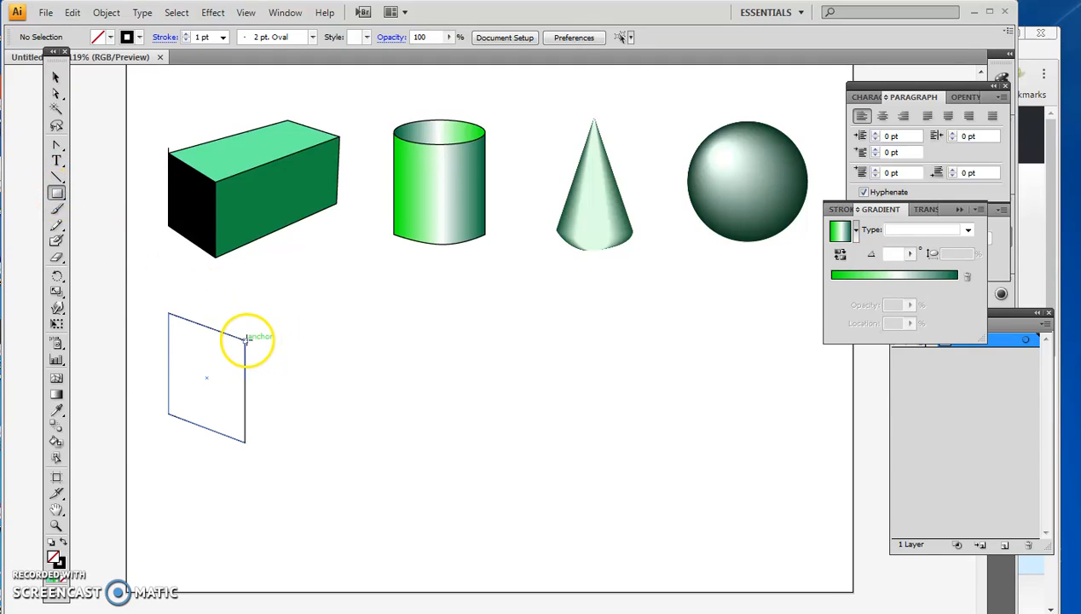
left_click_drag(245, 339, 340, 443)
left_click(56, 145)
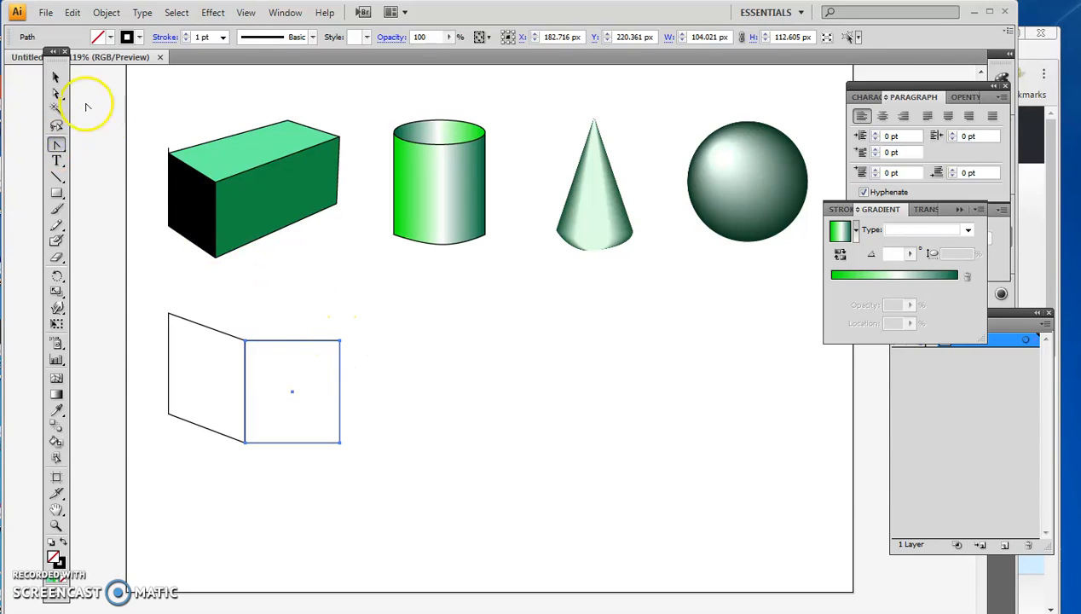
Slant the second rectangle into the cube's right face by moving its two right corners upward
left_click(57, 94)
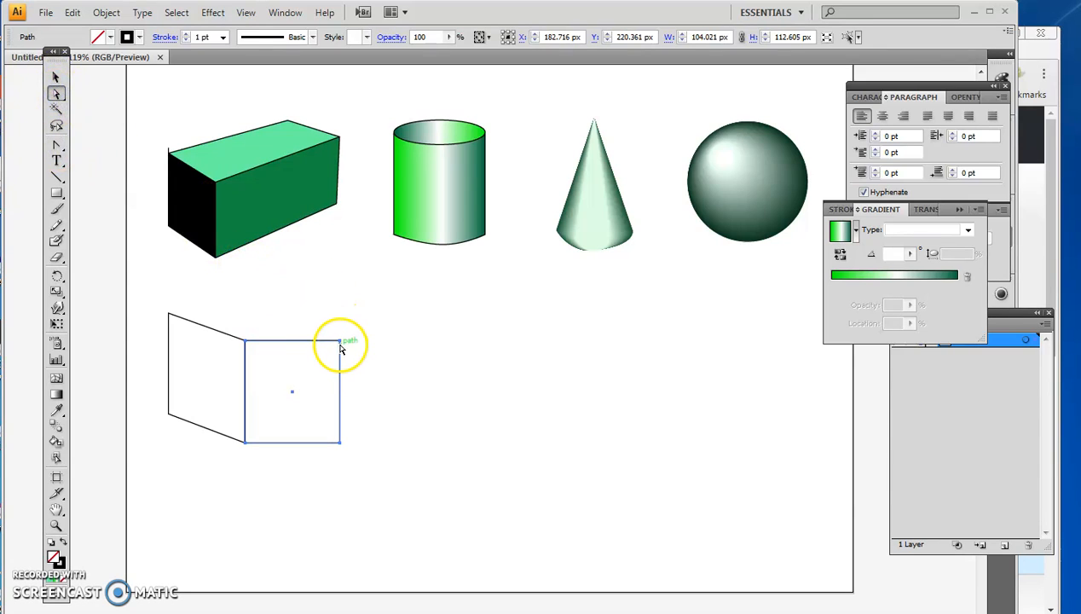
left_click_drag(341, 344, 340, 318)
left_click(342, 344)
left_click(340, 443)
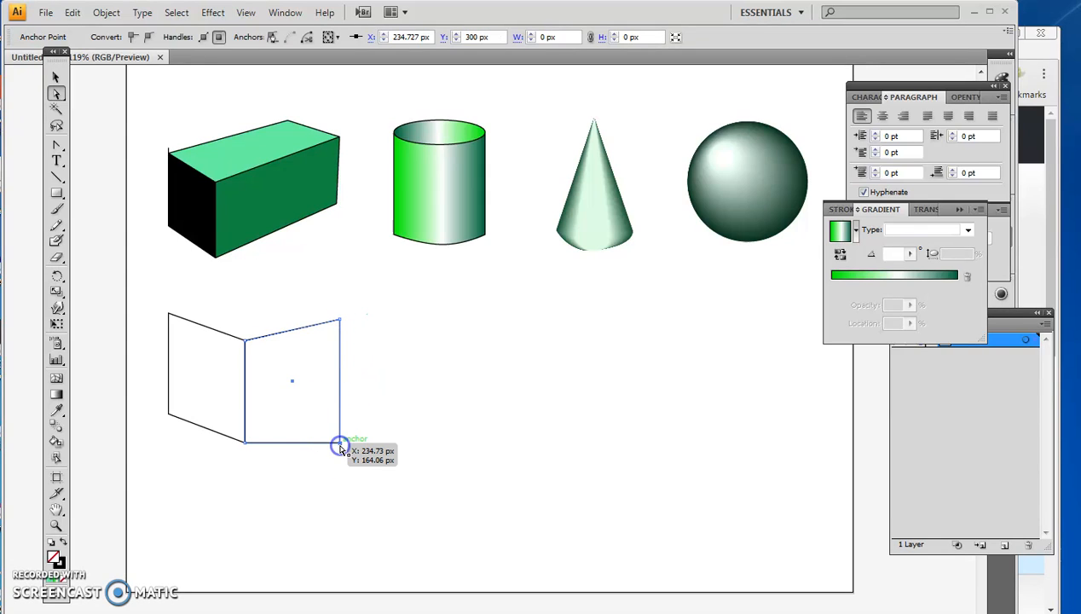
left_click_drag(340, 440, 341, 418)
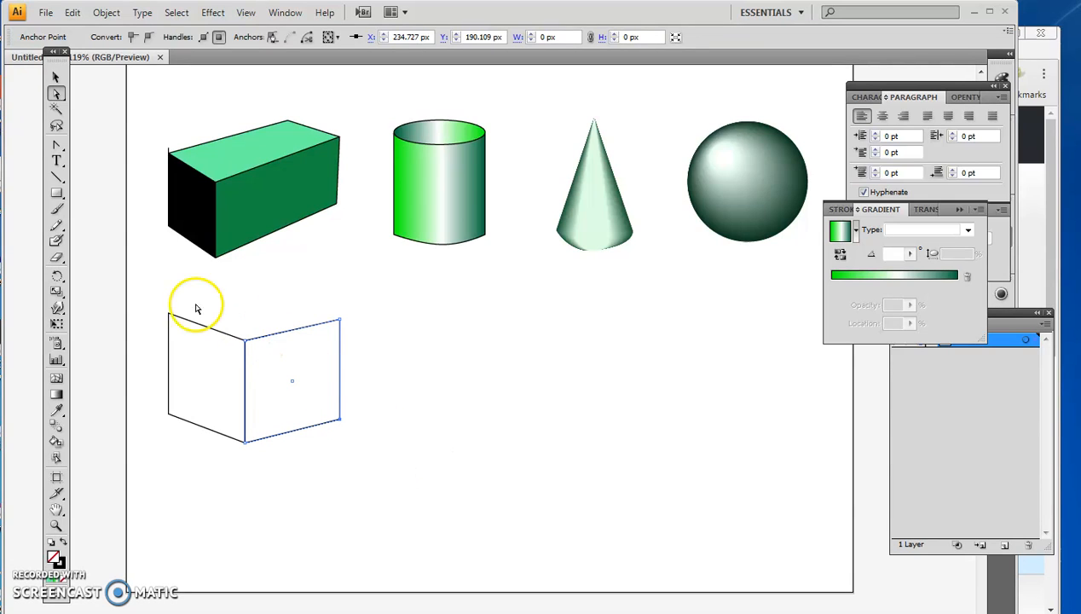
left_click(264, 291)
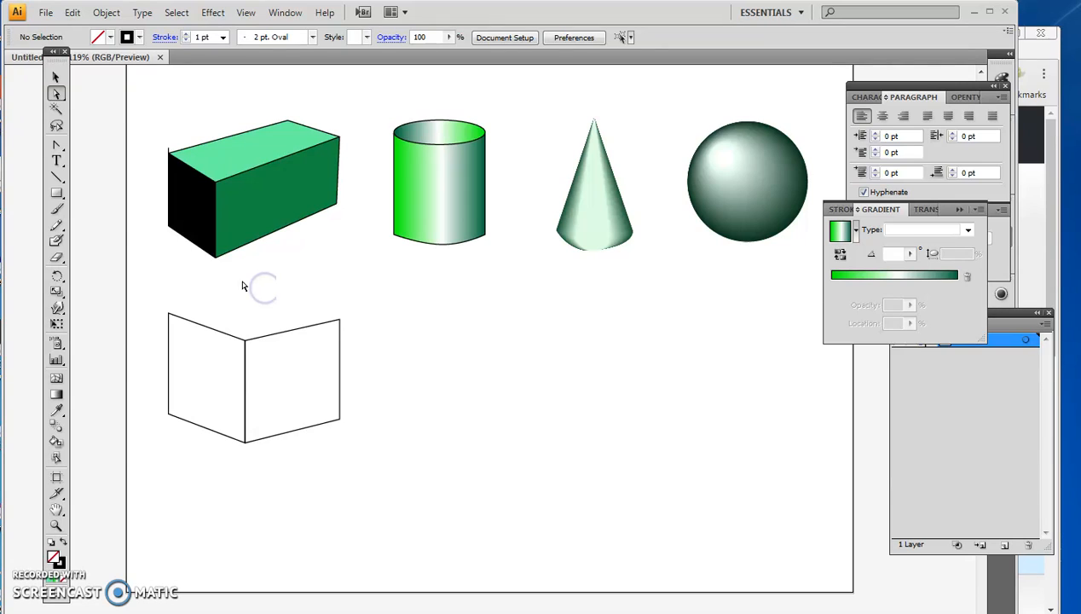
Draw a third rectangle, rotate it to match the right face's slanted upper edge, and place it above the two faces
left_click(57, 192)
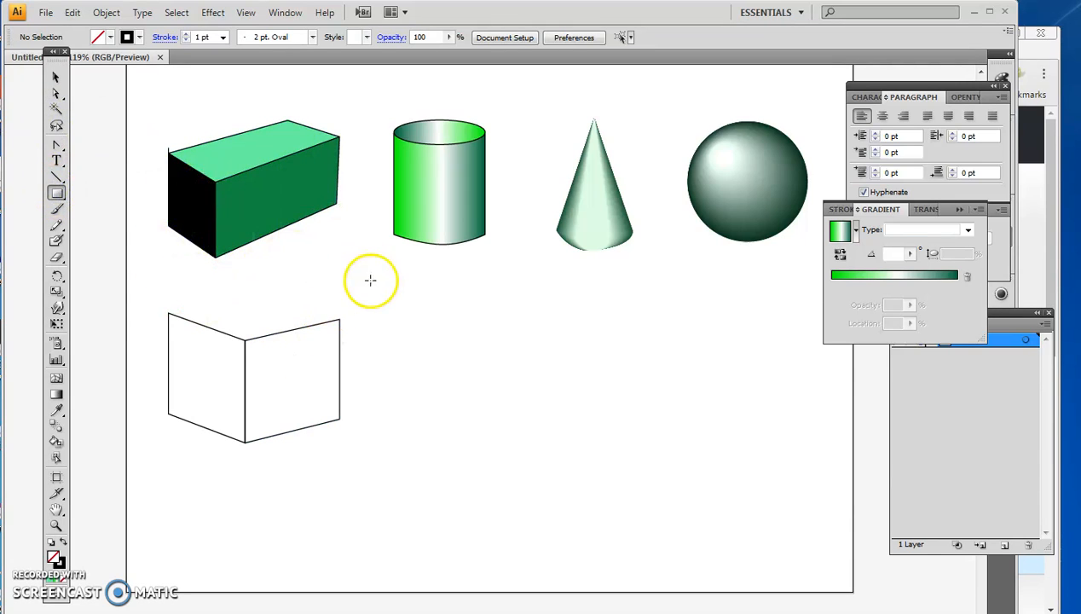
left_click_drag(398, 301, 493, 370)
left_click(57, 76)
left_click_drag(494, 294, 483, 275)
left_click_drag(429, 330, 307, 288)
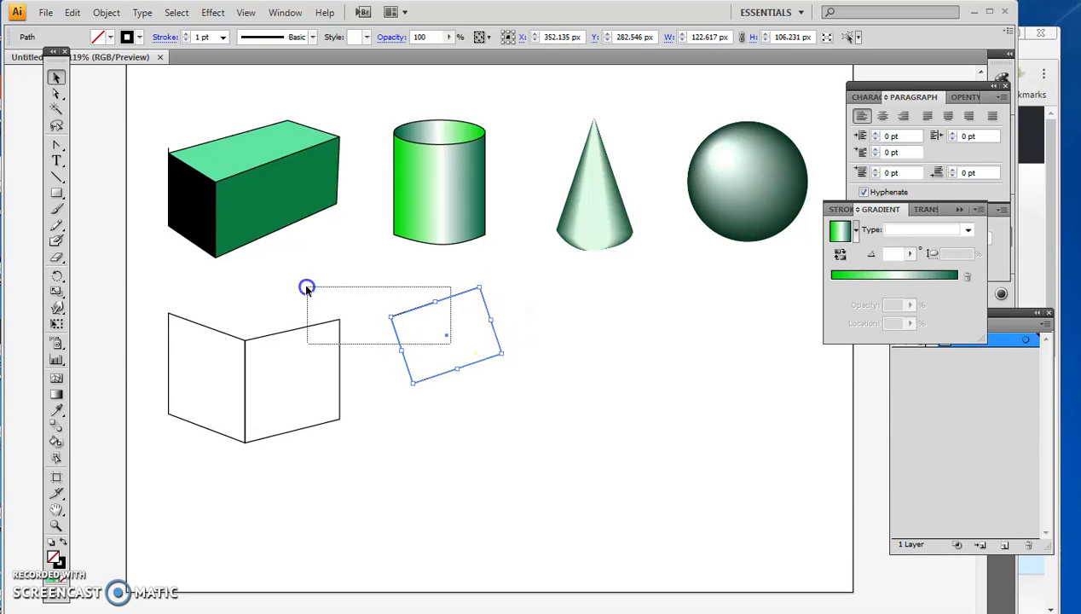
left_click_drag(442, 335, 277, 287)
left_click_drag(317, 233, 322, 238)
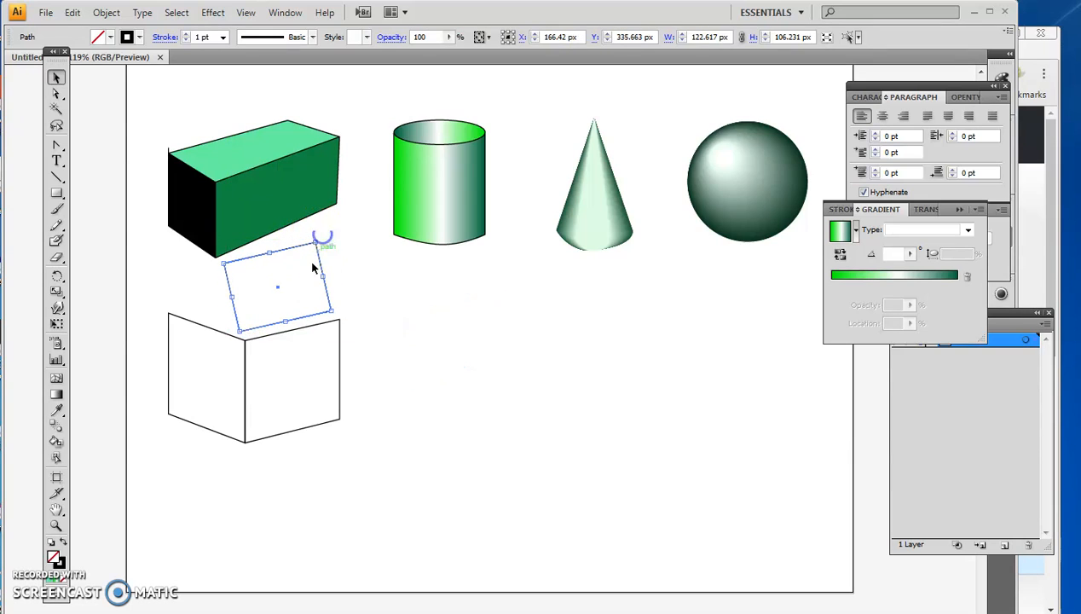
Reshape the rotated rectangle into the cube's top face, fitting its corners to the upper corners of both side faces
left_click_drag(292, 286, 169, 313)
left_click(56, 93)
left_click(321, 253)
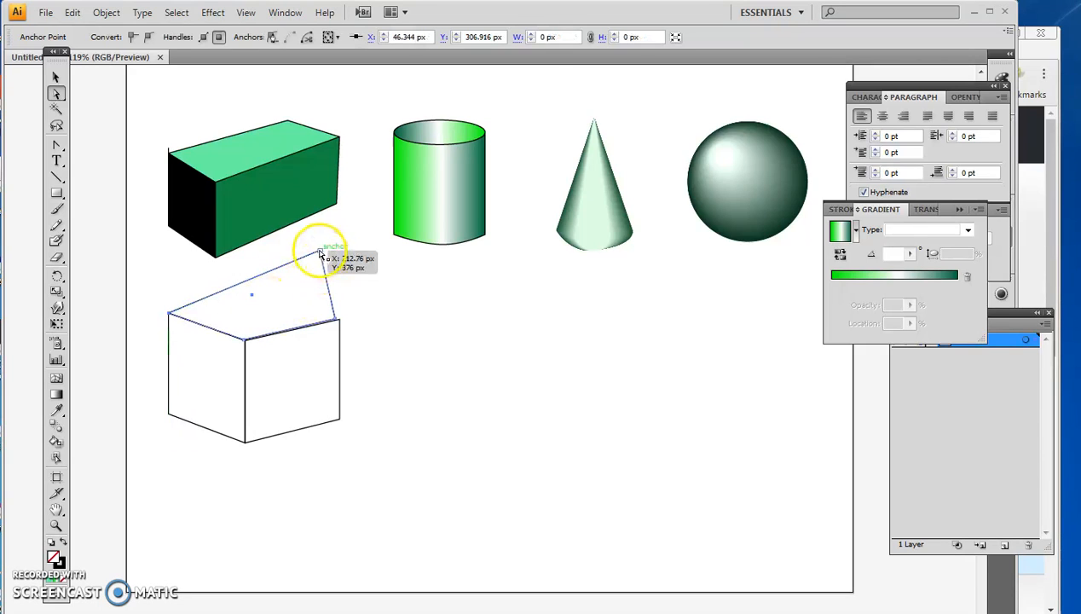
left_click_drag(321, 253, 255, 296)
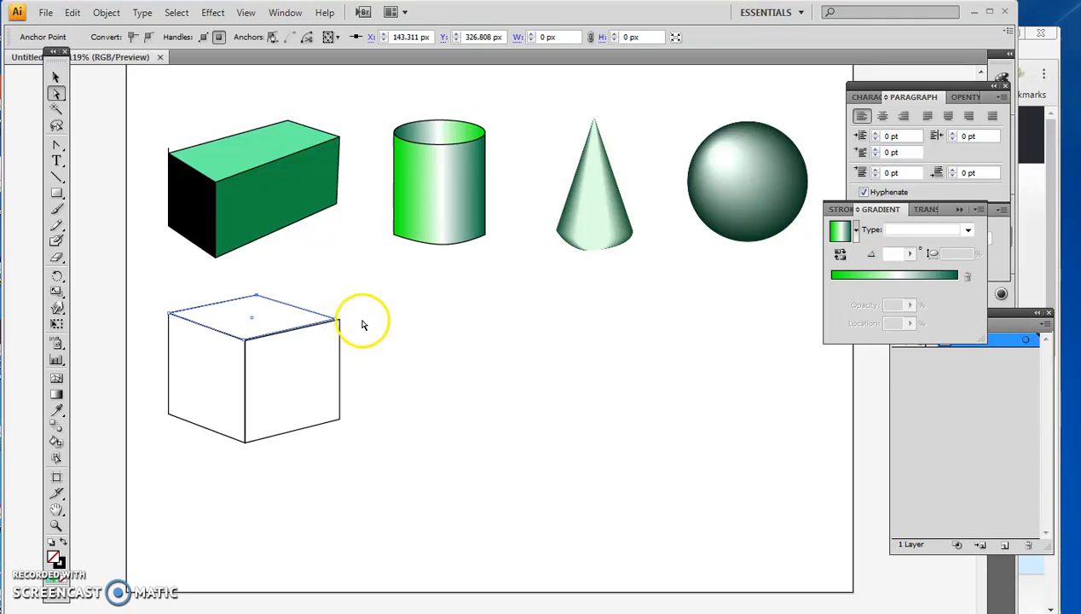
left_click(338, 319)
left_click(379, 320)
left_click(412, 354)
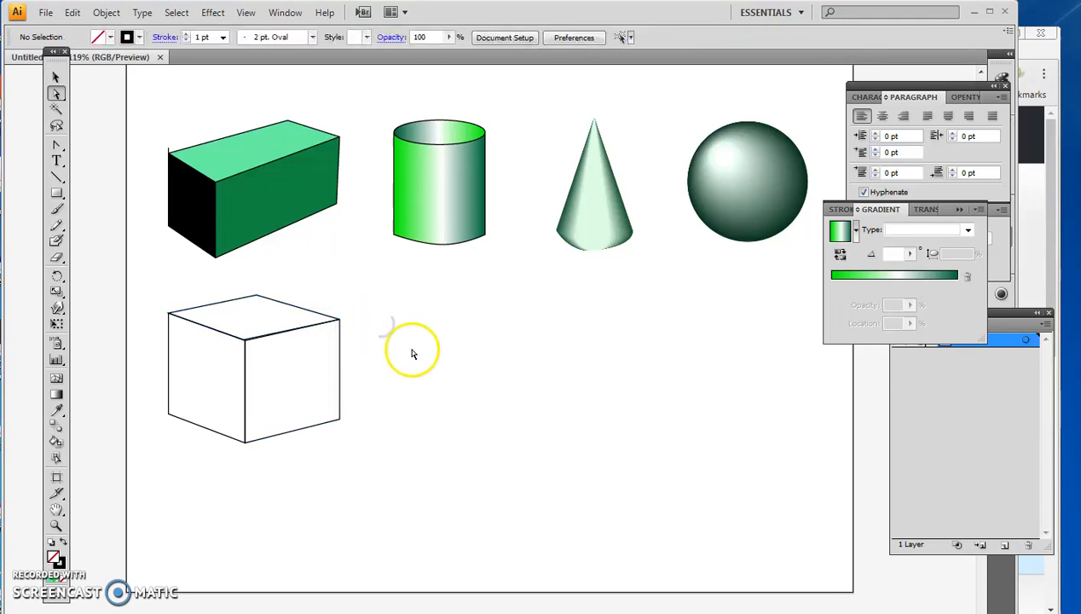
Fill the cube's top face with light green, RGB 105, 247, 162
left_click(261, 306)
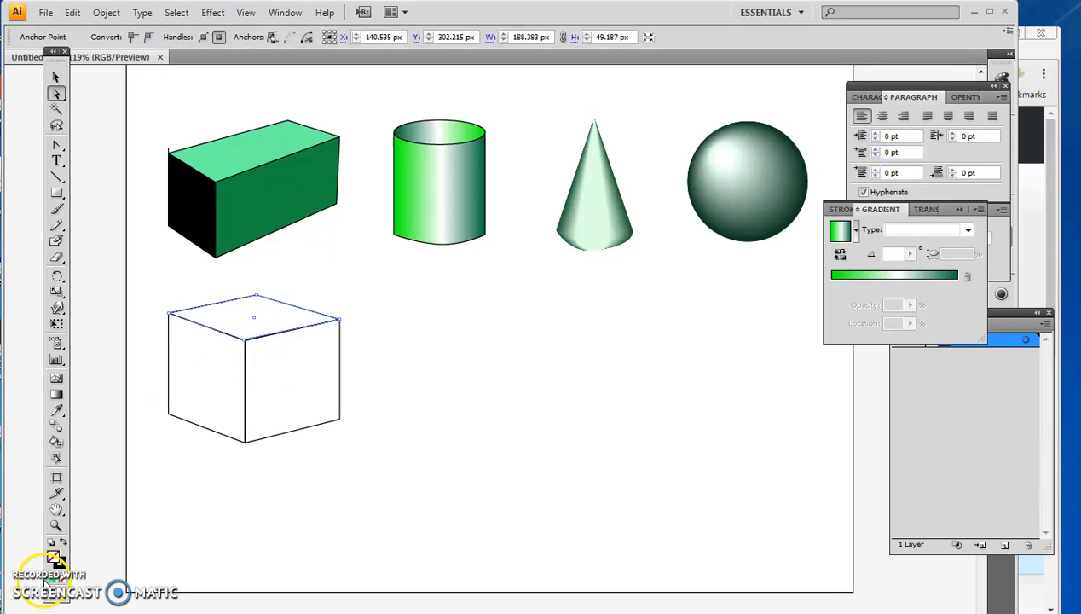
left_click(50, 581)
left_click(326, 378)
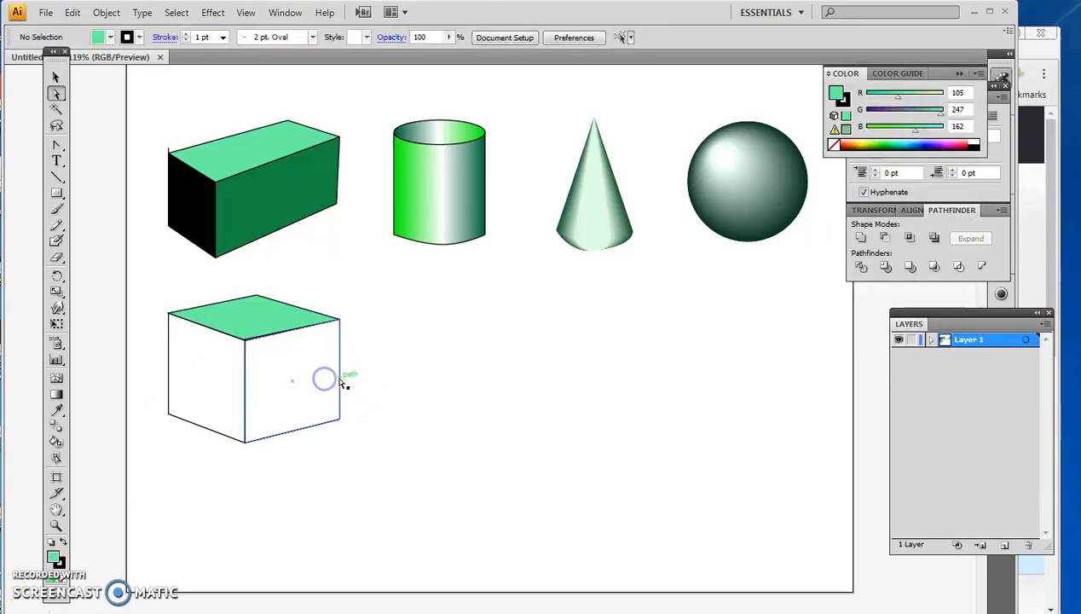
Fill the cube's right face with bright cyan-blue from the color spectrum
left_click(341, 378)
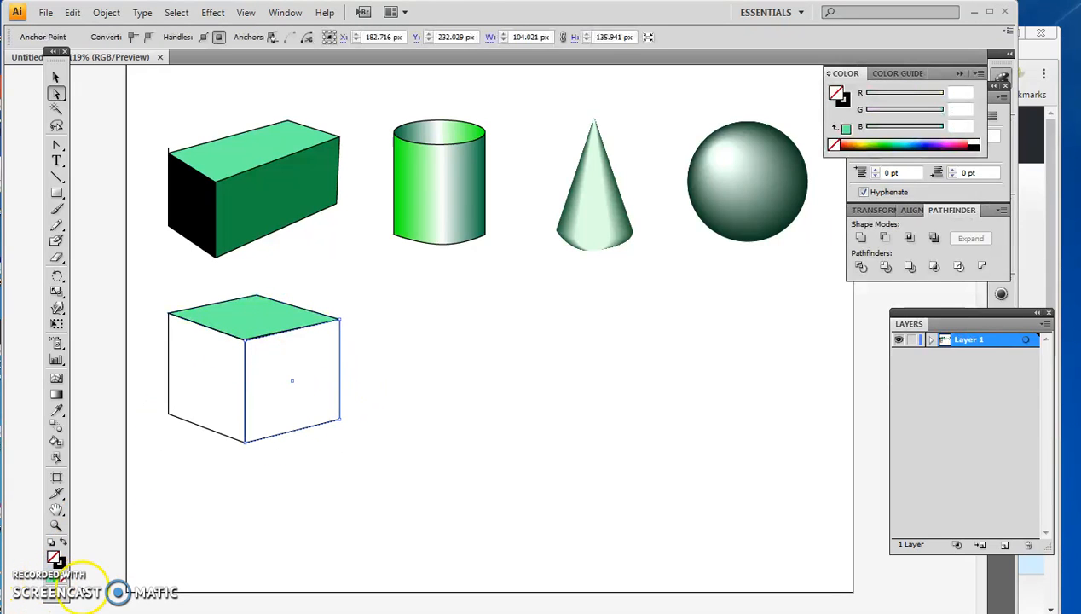
left_click(909, 143)
left_click(225, 380)
Fill the cube's left face with dark green, RGB 78, 159, 0
left_click(54, 78)
left_click(171, 379)
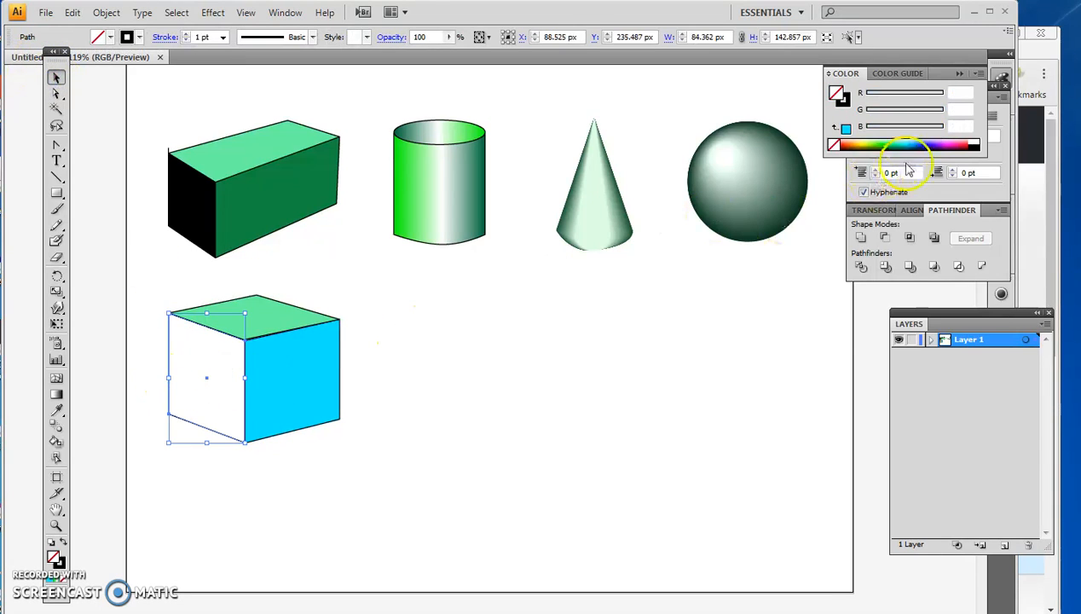
left_click(887, 141)
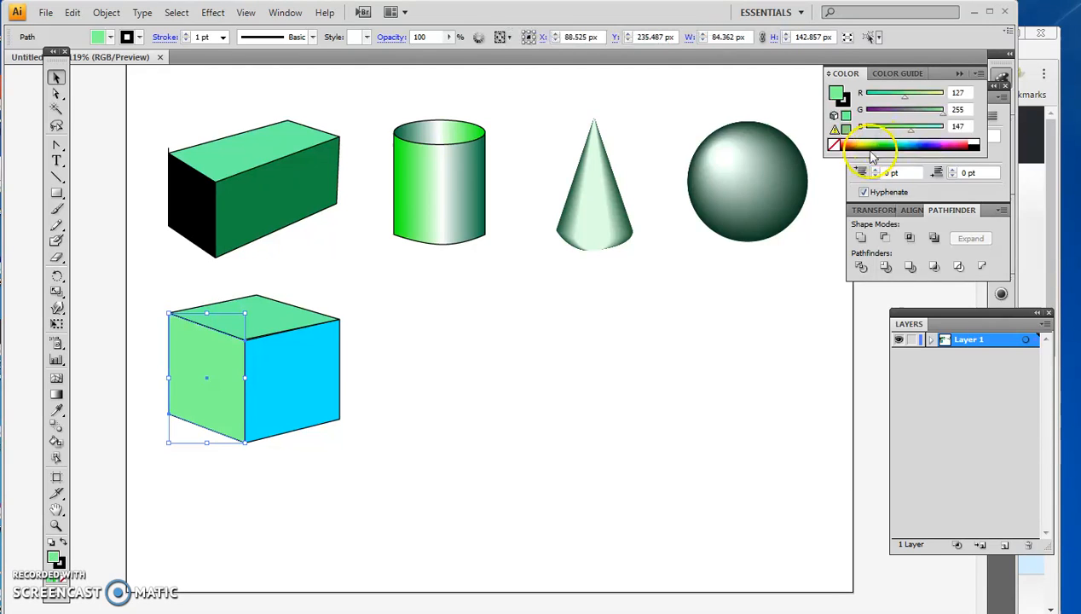
left_click(865, 148)
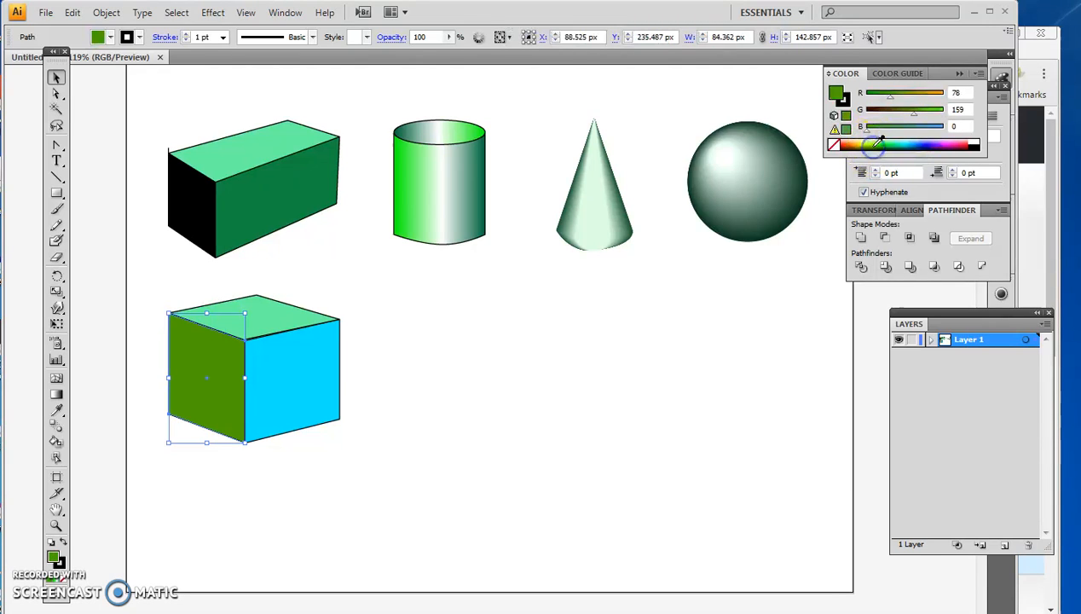
double_click(60, 565)
left_click(543, 302)
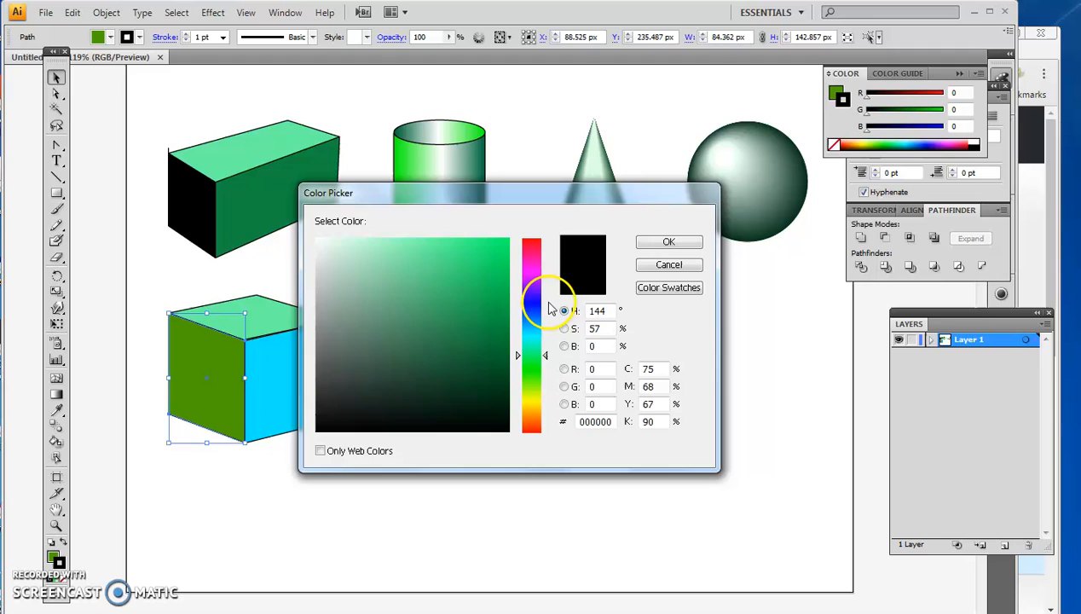
left_click(668, 269)
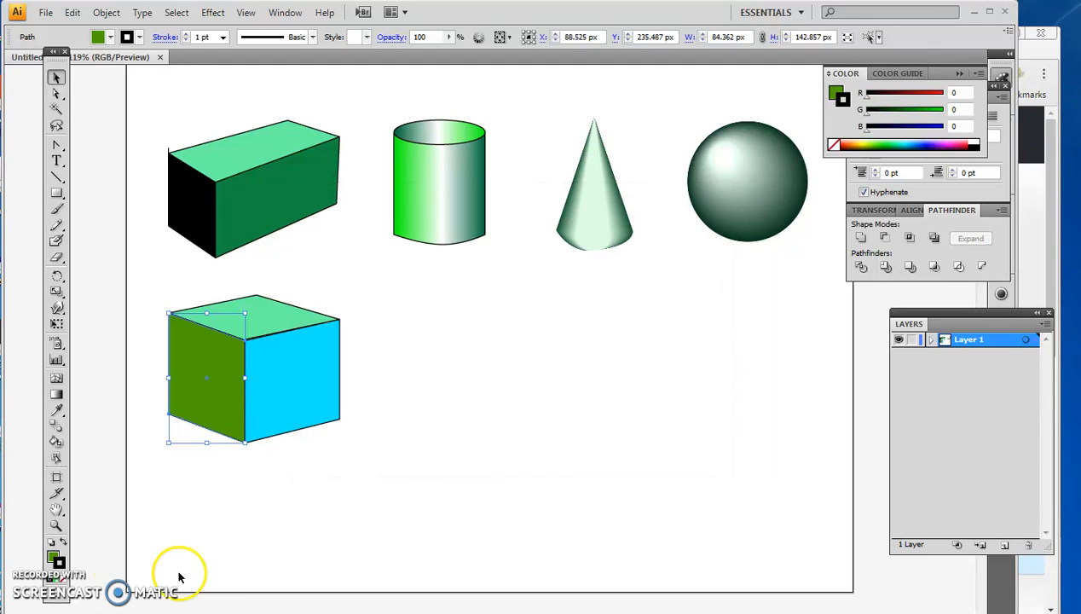
Remove the black stroke from all of the cube's faces and nudge the top face slightly to close its seam
left_click(326, 373)
left_click(72, 579)
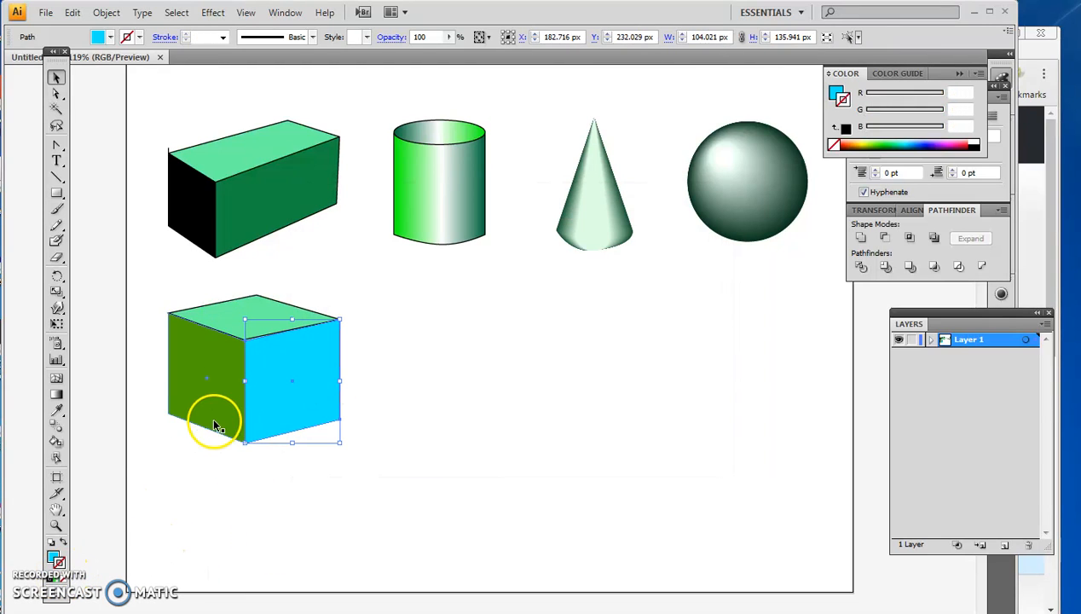
left_click(192, 307)
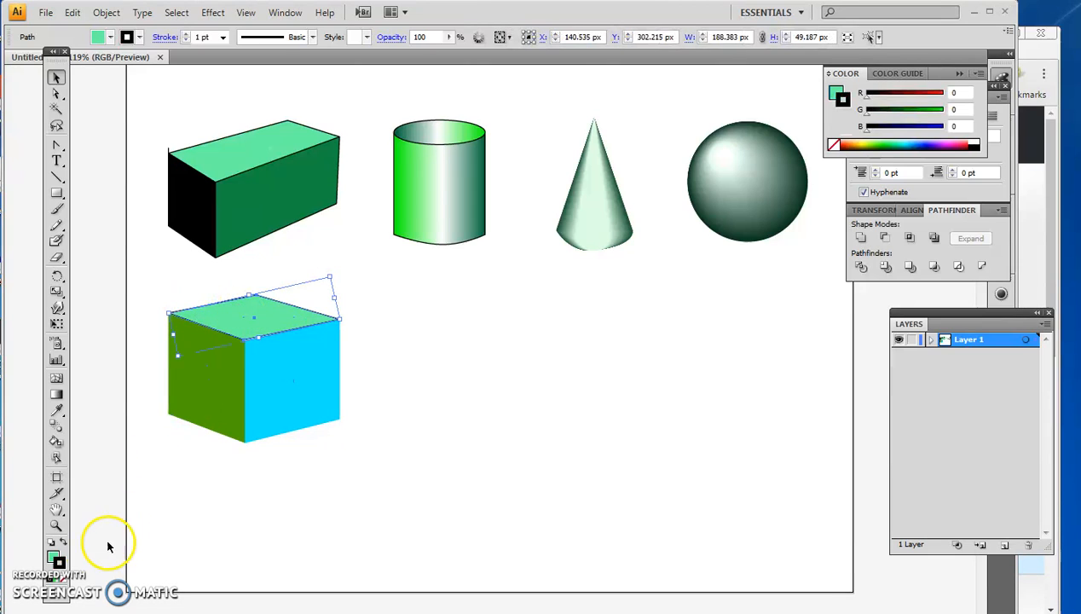
left_click(73, 579)
left_click(390, 514)
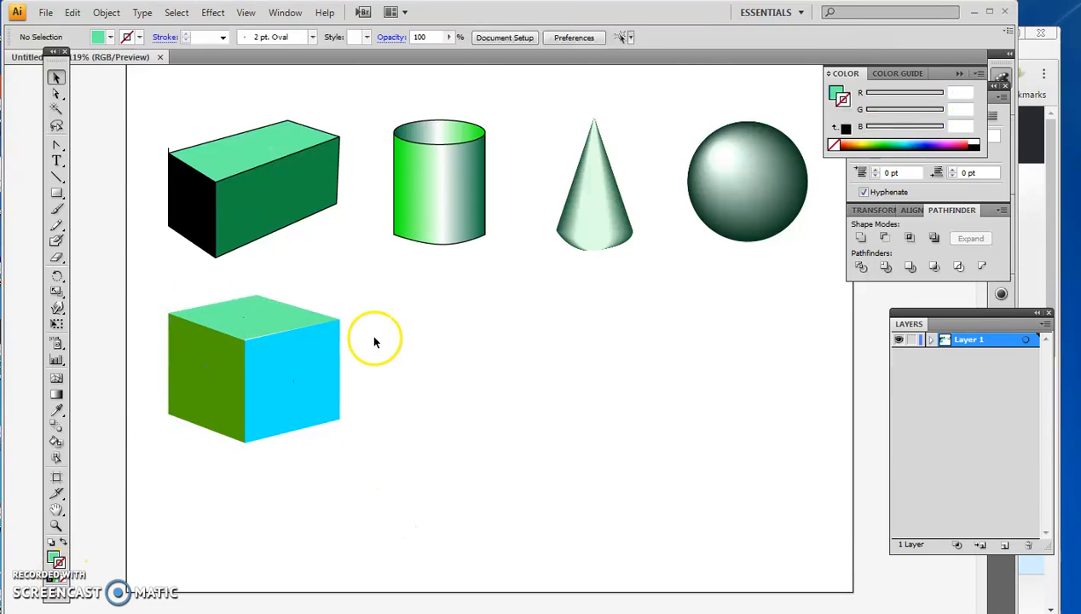
left_click_drag(304, 319, 338, 317)
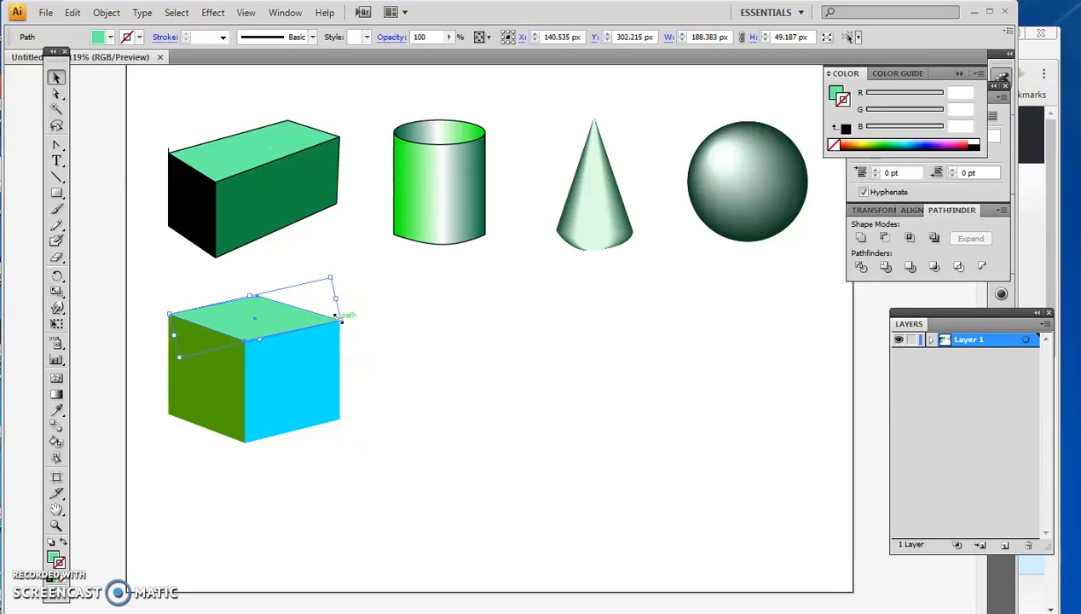
left_click(405, 359)
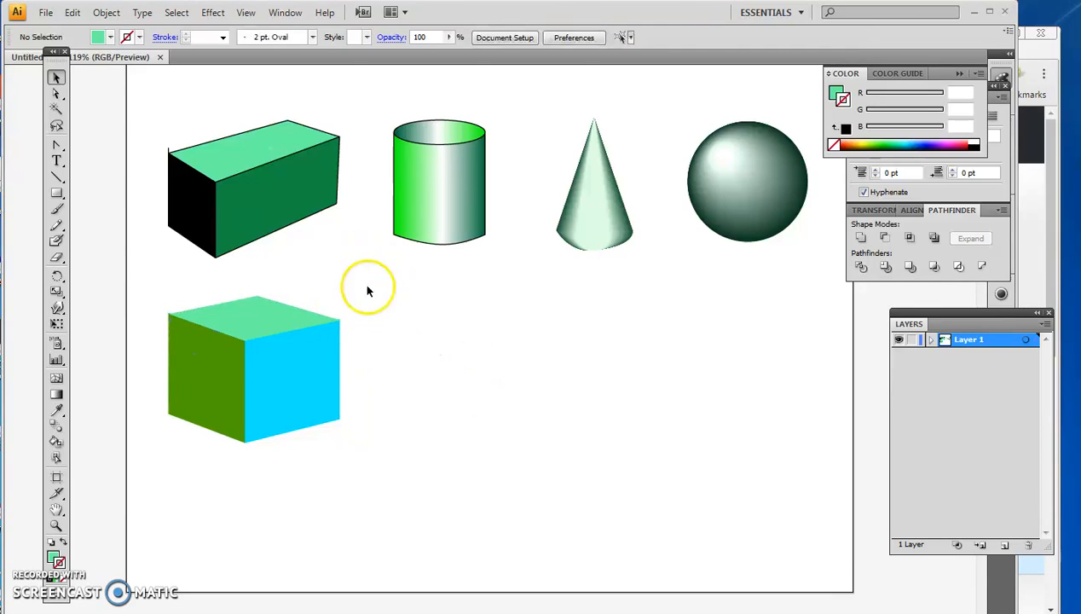
Draw a vertical line about 98 px long beside the cube, plus a down-sloping line about 91 px wide from its lower end
left_click(56, 178)
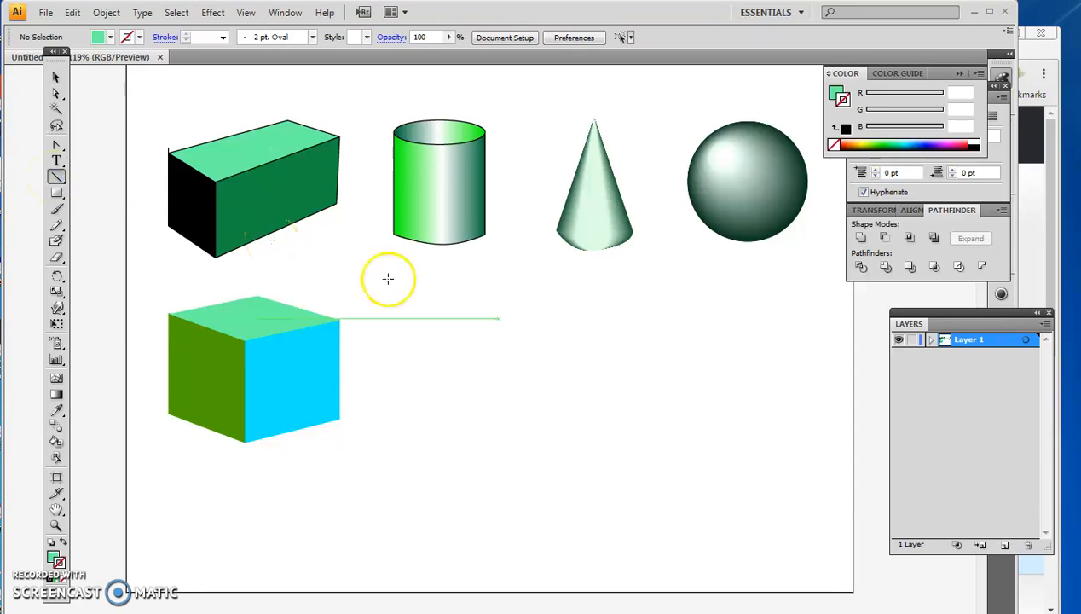
left_click(416, 320)
left_click(563, 331)
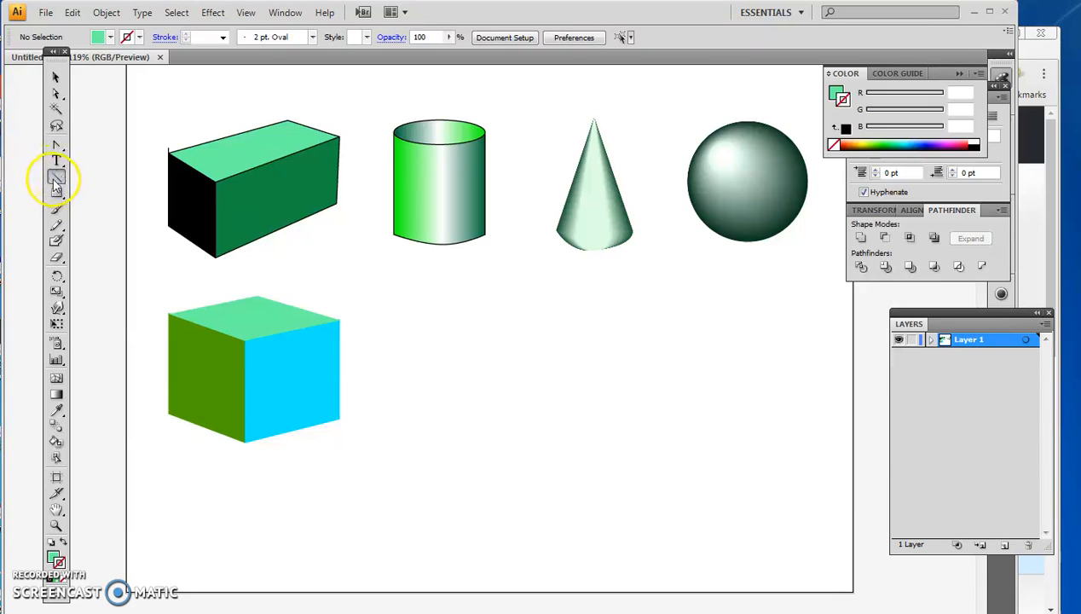
left_click_drag(415, 324, 413, 415)
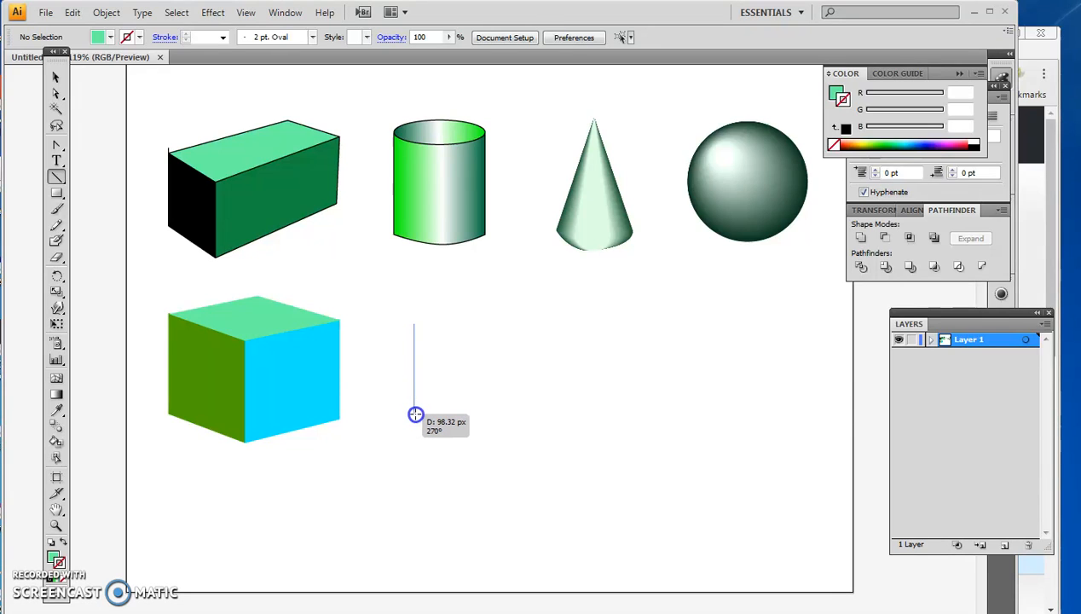
left_click_drag(415, 415, 497, 439)
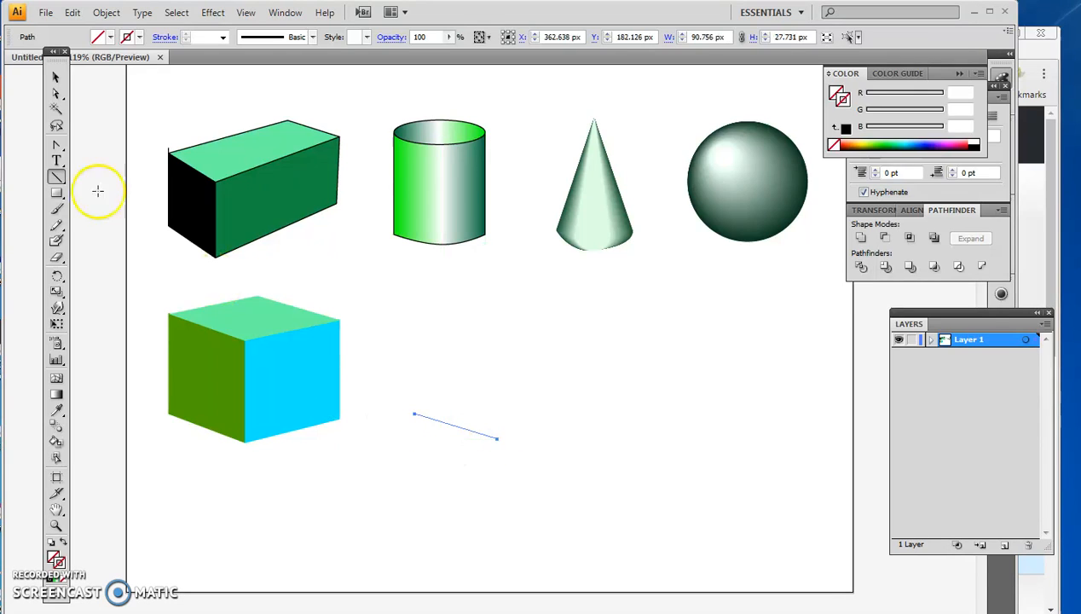
Give the vertical line and the down-sloping line a black 1 pt stroke with no fill
left_click_drag(392, 314, 477, 410)
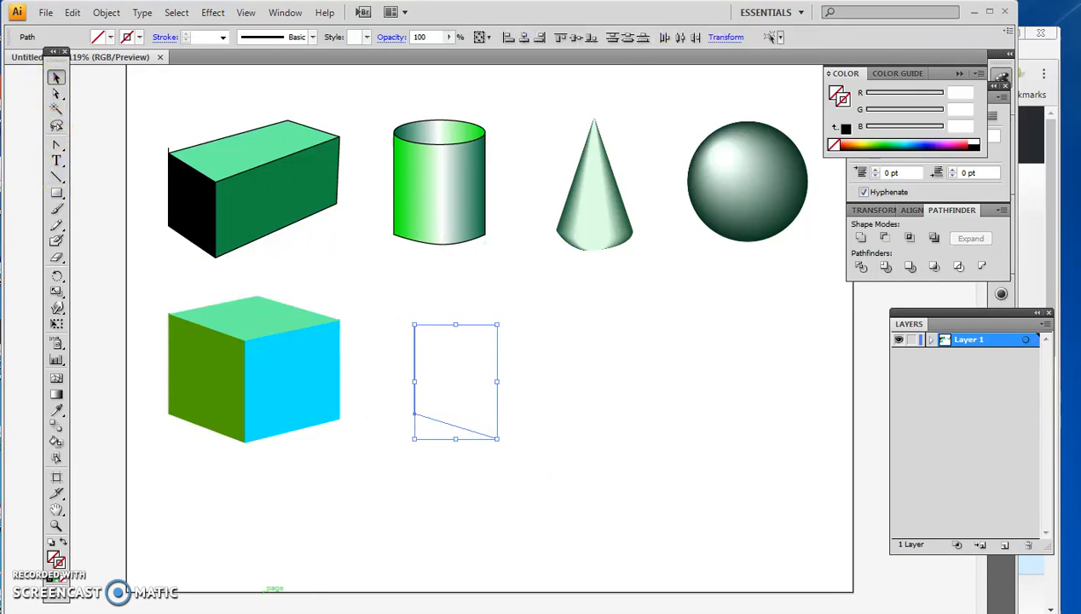
left_click(54, 580)
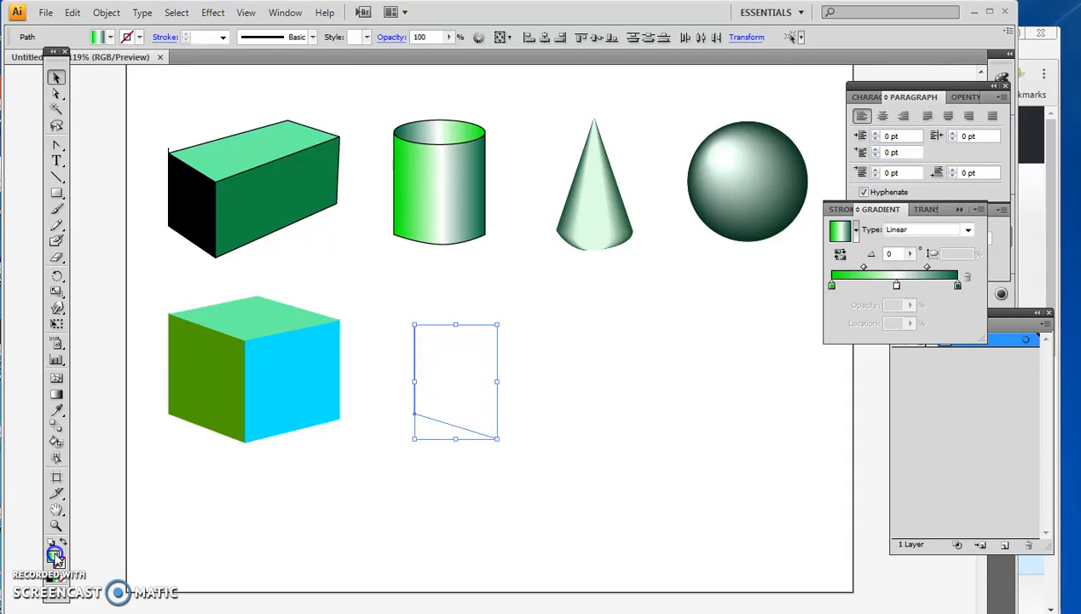
left_click(44, 580)
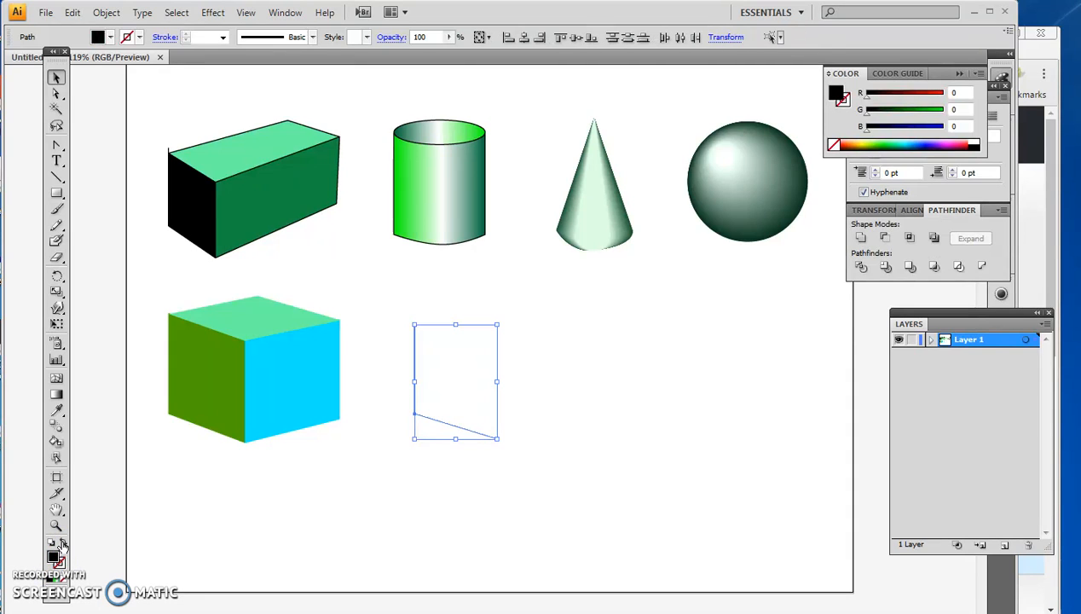
left_click(62, 543)
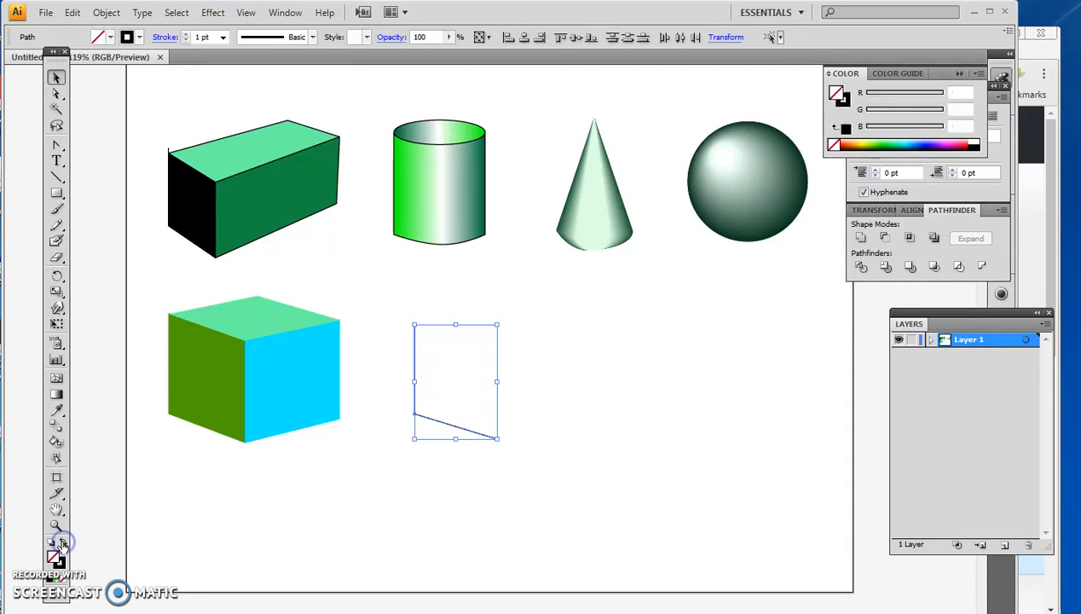
left_click(368, 367)
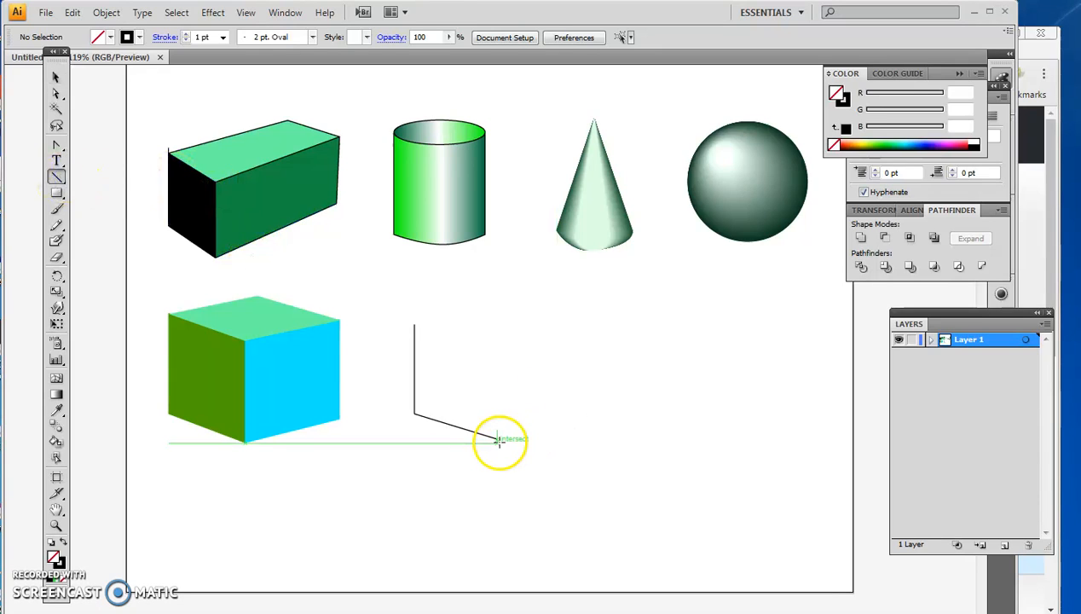
Draw the remaining straight lines of the second cube, completing the outlines of its left, right and top faces
left_click_drag(495, 440, 415, 324)
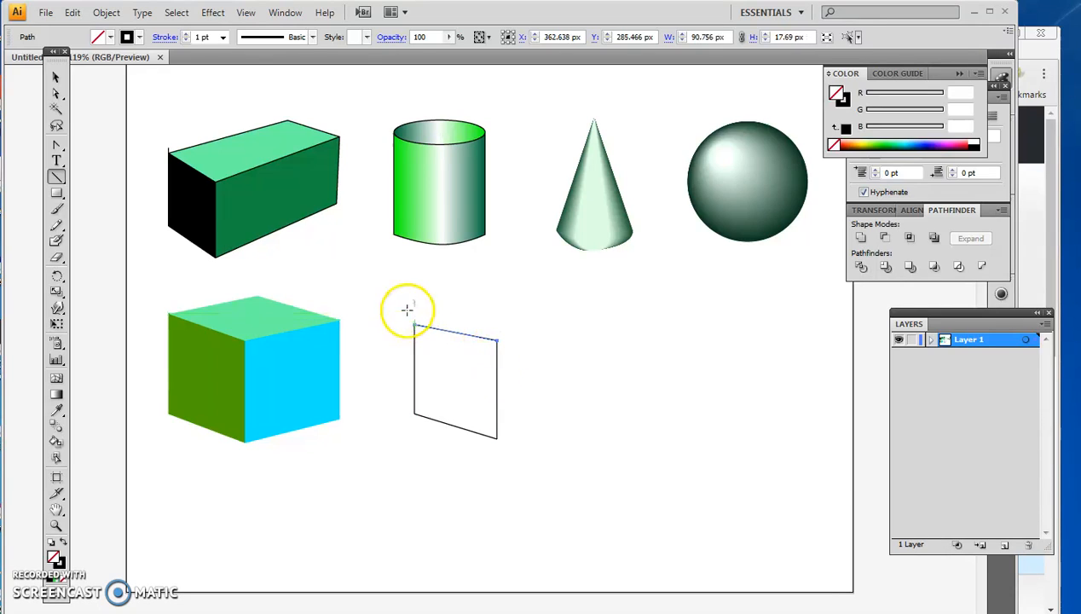
left_click_drag(497, 340, 498, 438)
left_click_drag(575, 313, 415, 323)
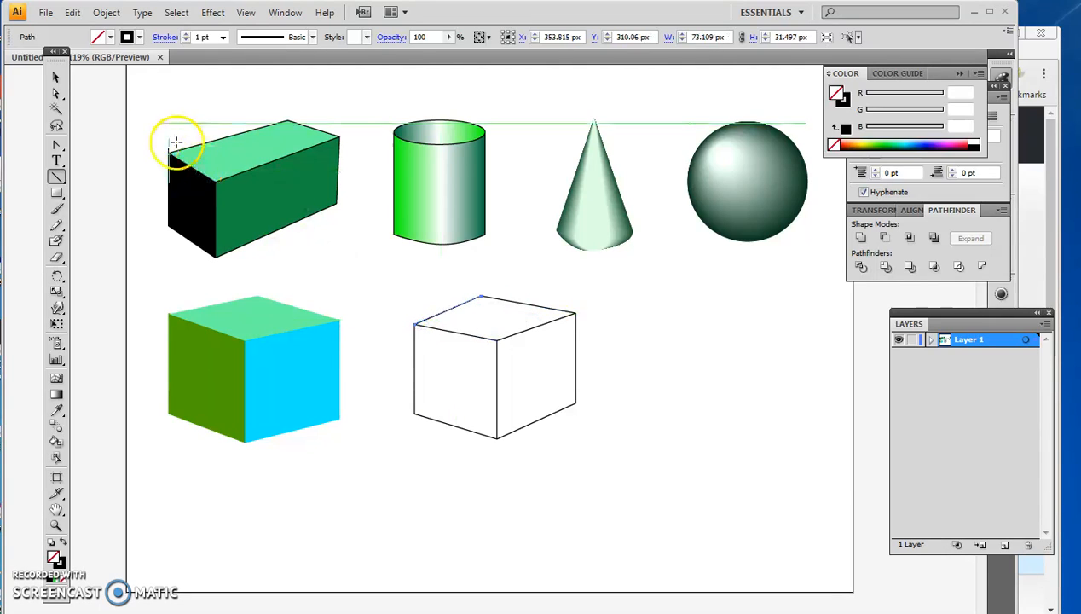
Shift the top face's back-left edge, reattach its front end to the left corner, and move the back-right edge's end toward it
left_click_drag(478, 303, 484, 298)
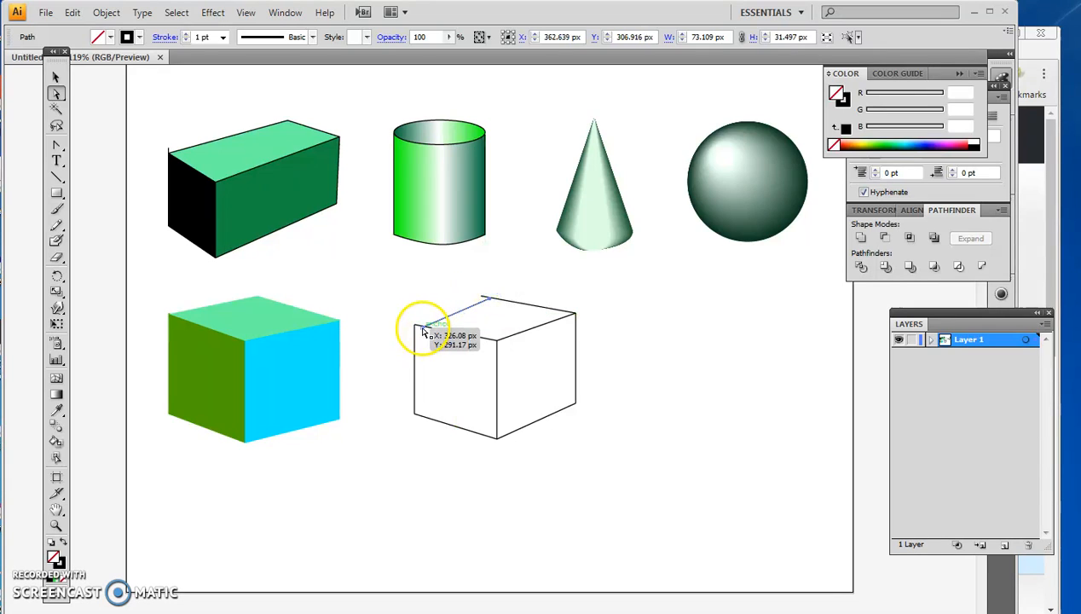
left_click(422, 328)
left_click_drag(484, 299, 492, 297)
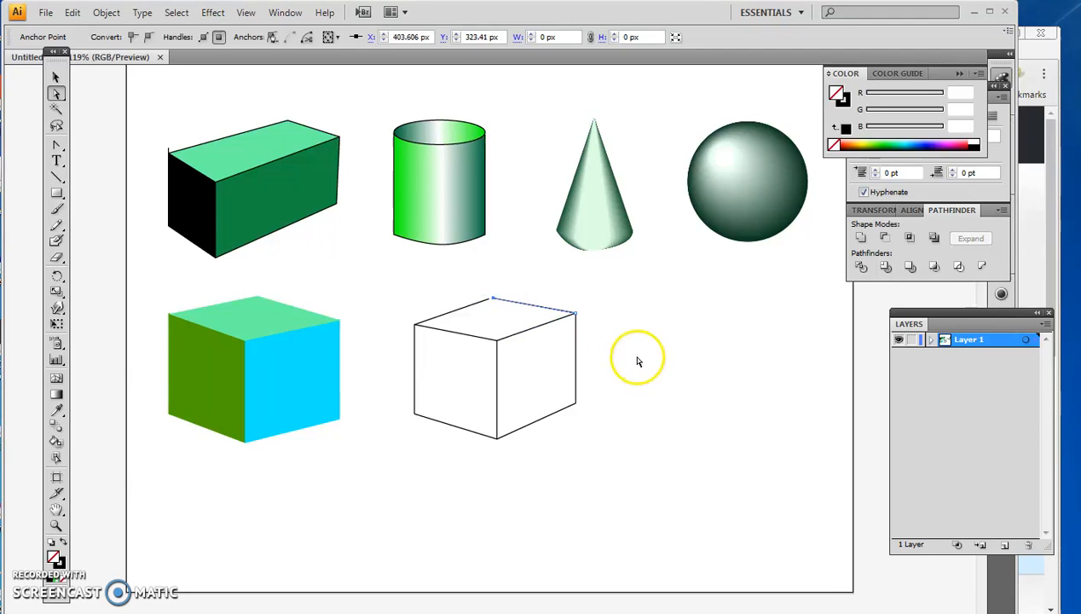
Close the gap at the top face's back corner by aligning the endpoints of the two back edges
key("ctrl+plus")
key("ctrl+plus")
key("ctrl+plus")
key("ctrl+plus")
key("ctrl+plus")
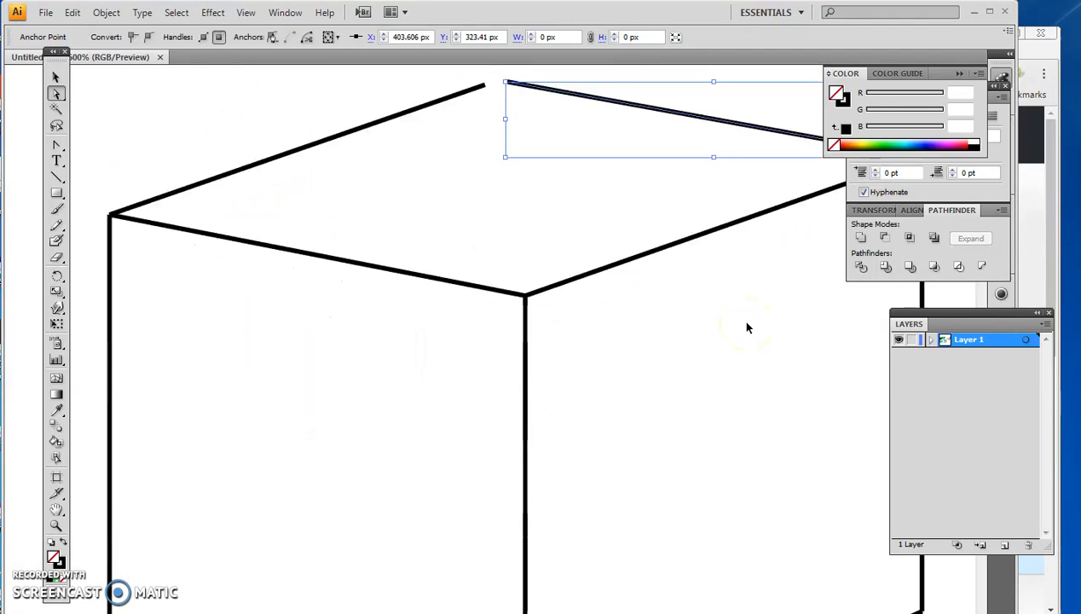
scroll(738, 320, "up", 3)
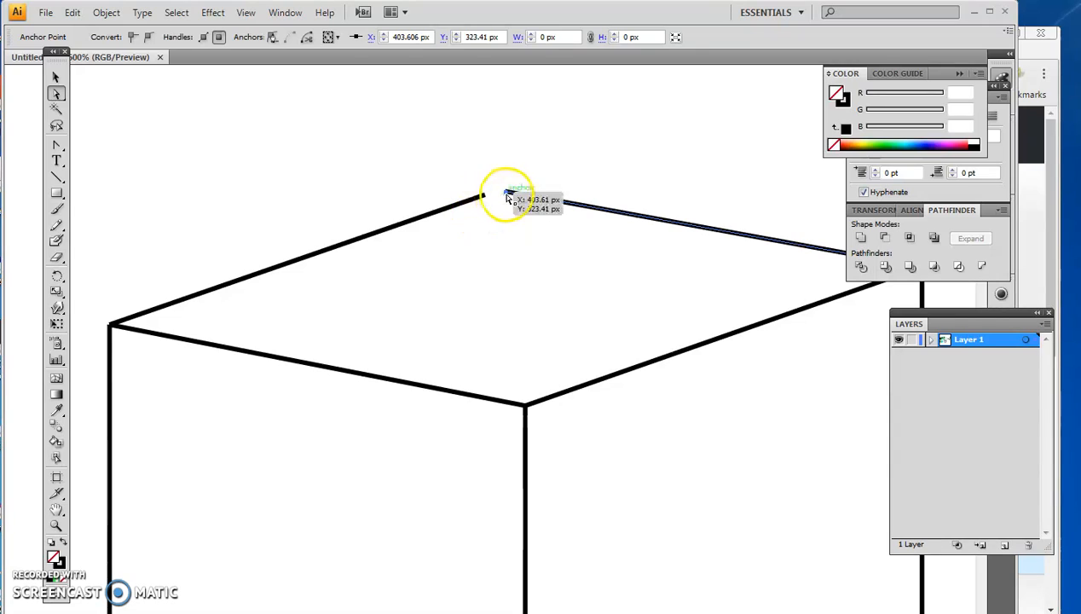
mouse_move(507, 194)
left_mouse_down()
mouse_move(519, 198)
mouse_move(490, 194)
mouse_move(517, 196)
left_mouse_up()
key("ctrl+minus")
key("ctrl+minus")
key("ctrl+minus")
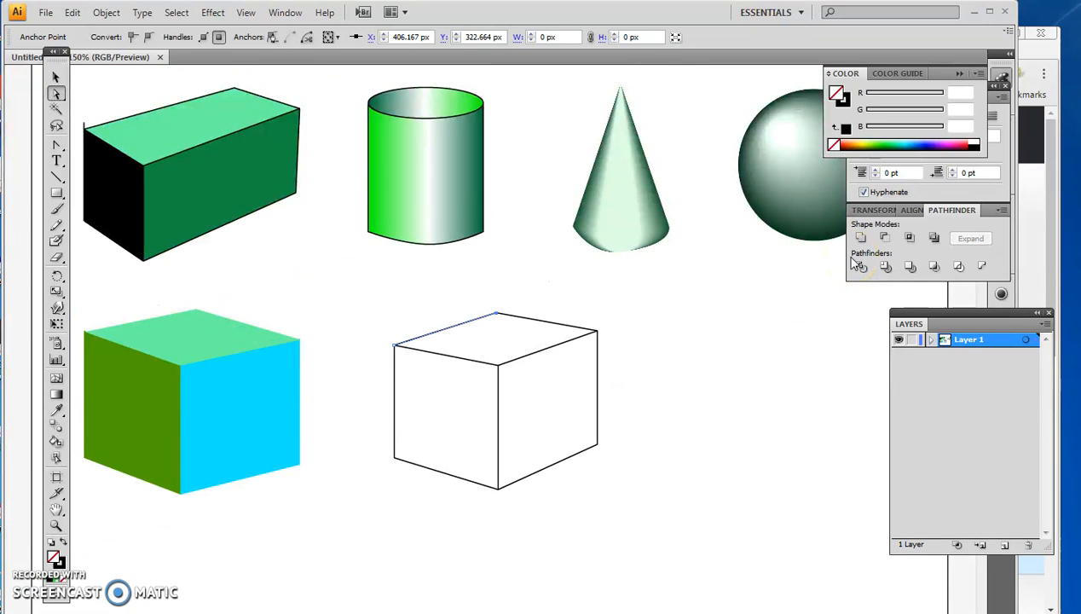
Try to fill the second cube's faces using the Live Paint Bucket with only the top face's back-left edge selected
left_click(56, 76)
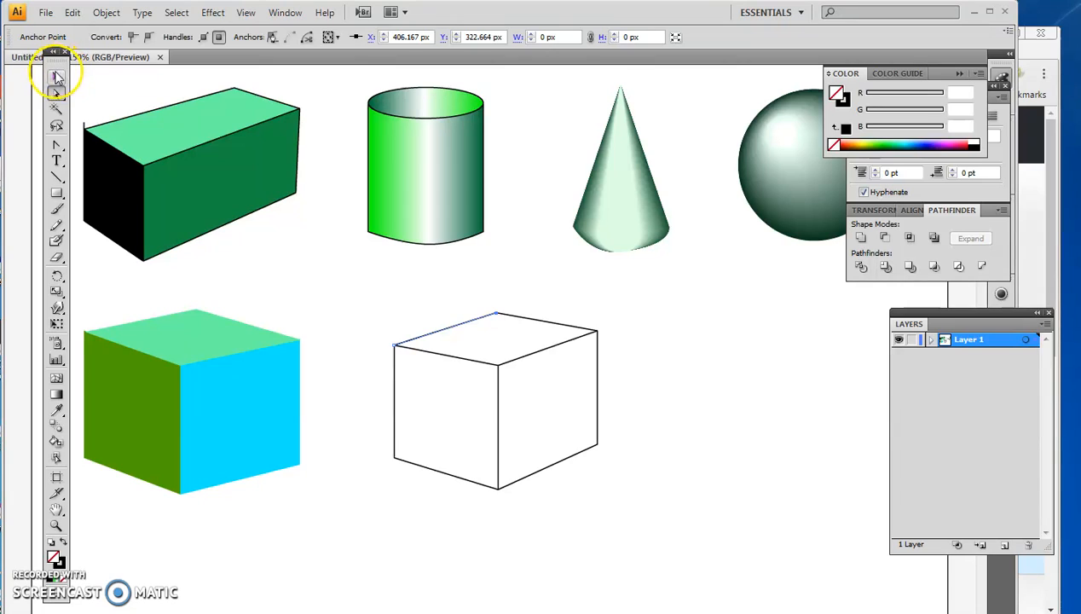
left_click(528, 320)
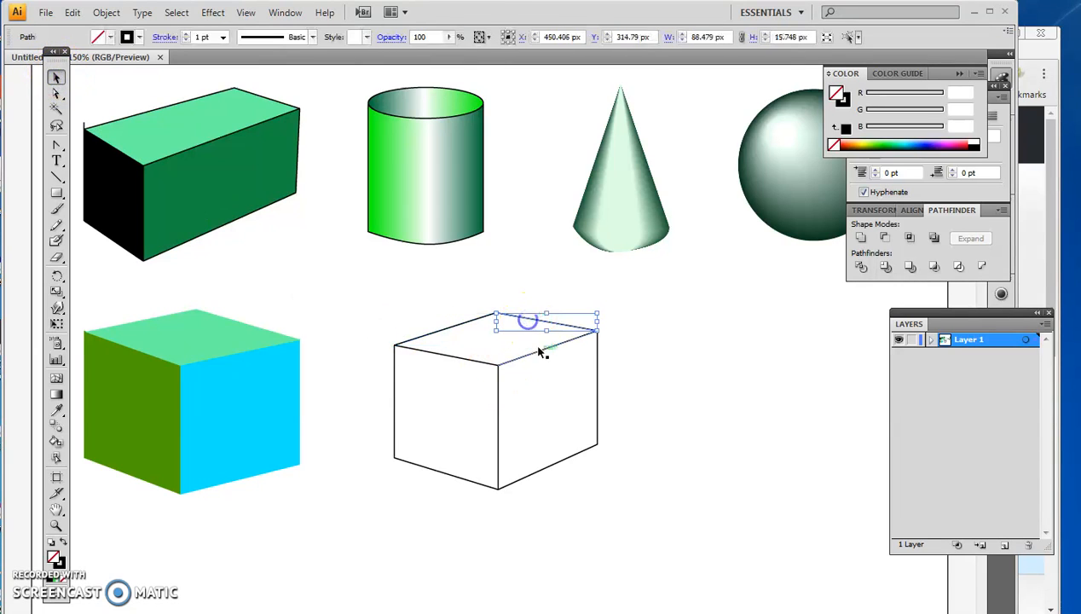
left_click_drag(539, 354, 463, 351)
left_click(453, 328)
left_click(57, 440)
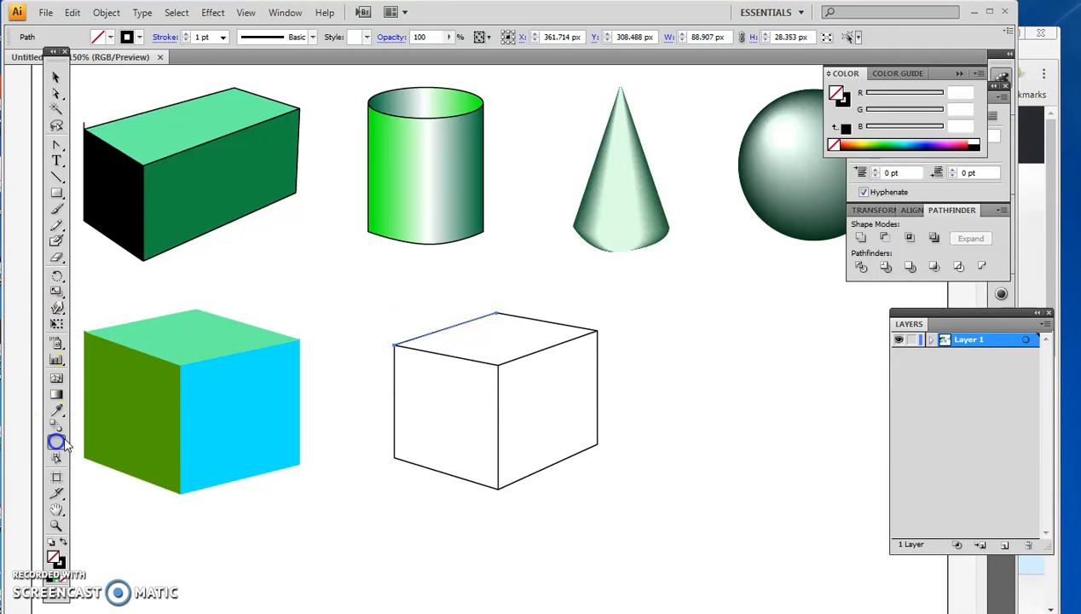
left_click(492, 337)
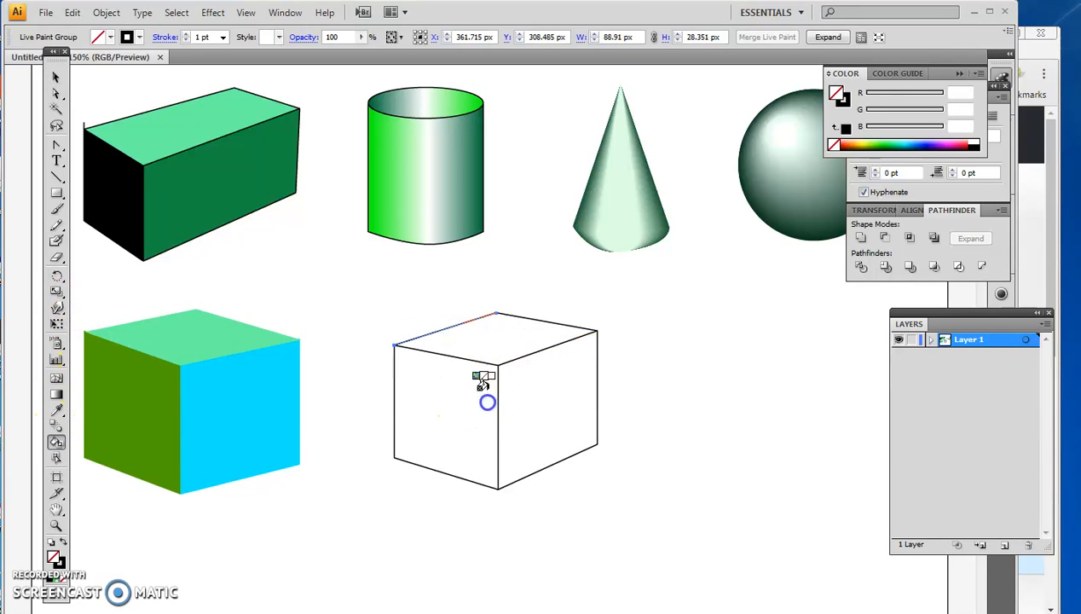
left_click(61, 543)
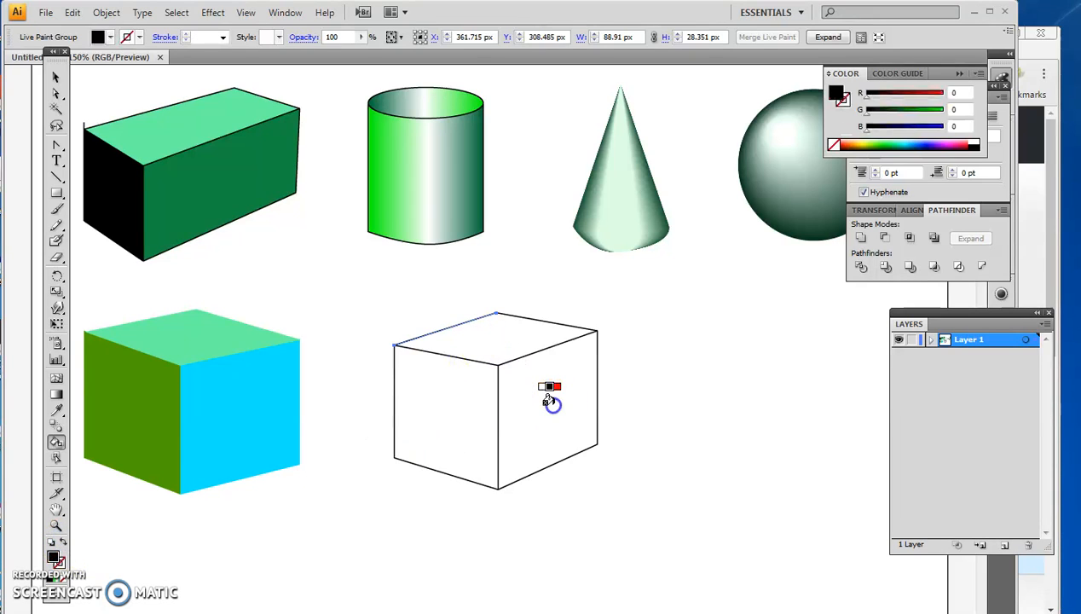
Make a Live Paint group from all the lines of the second cube
left_click(56, 77)
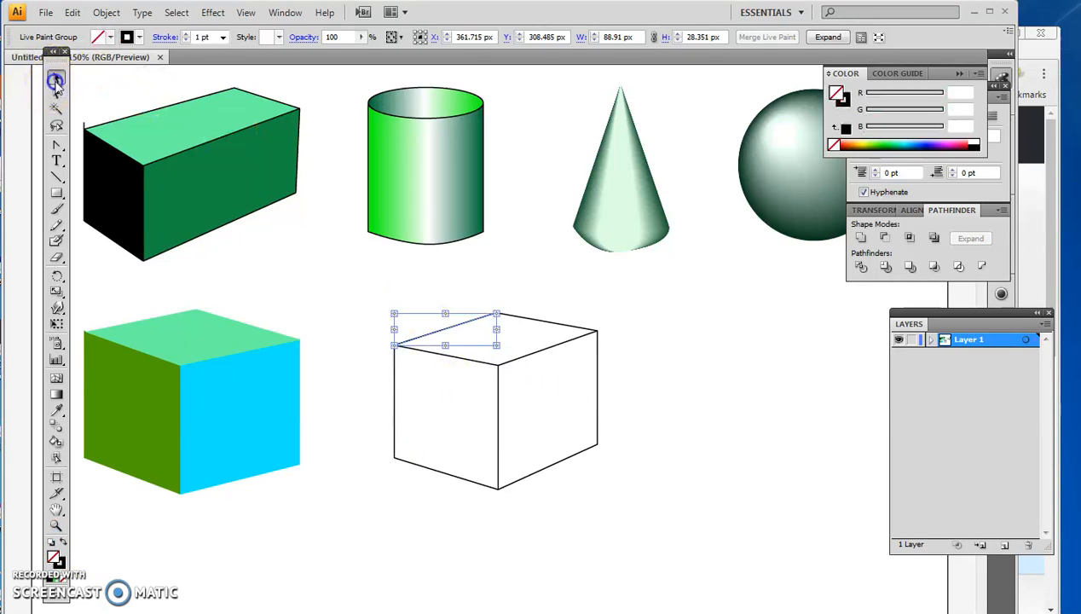
left_click(346, 284)
left_click_drag(346, 284, 652, 517)
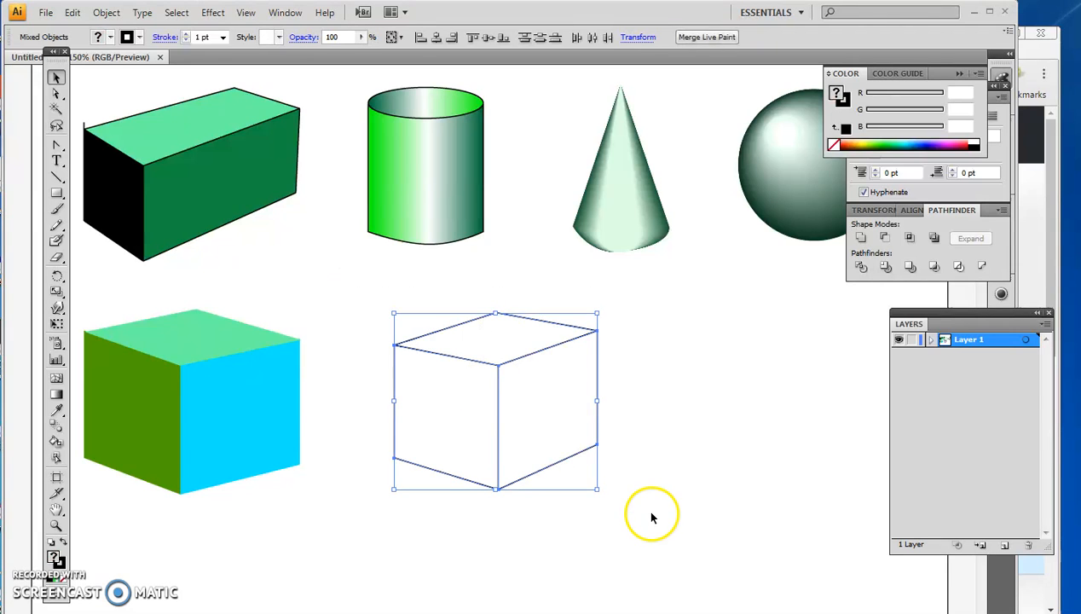
left_click(107, 12)
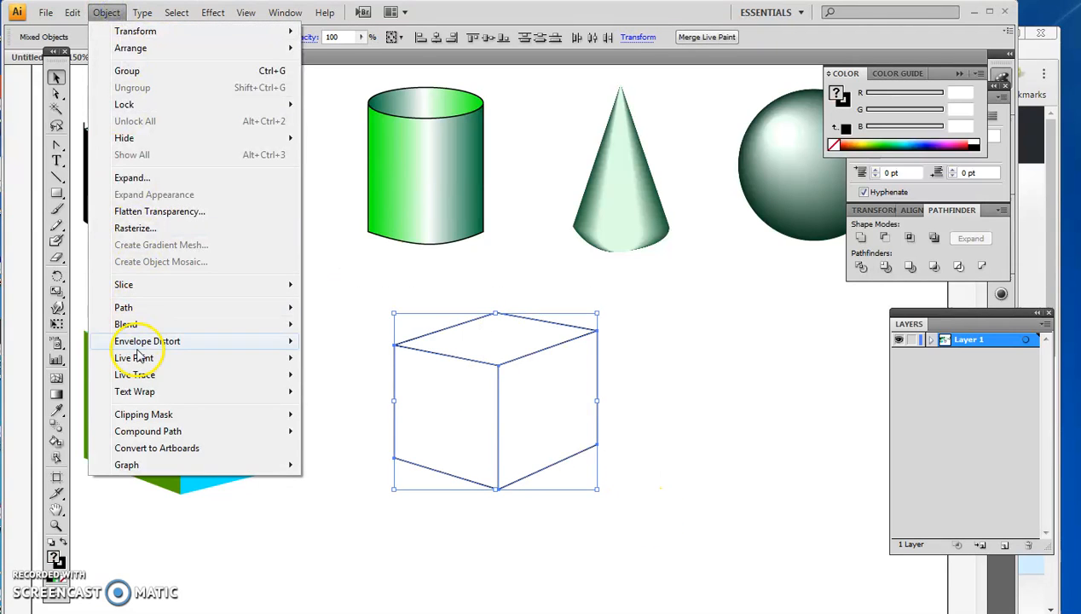
mouse_move(143, 357)
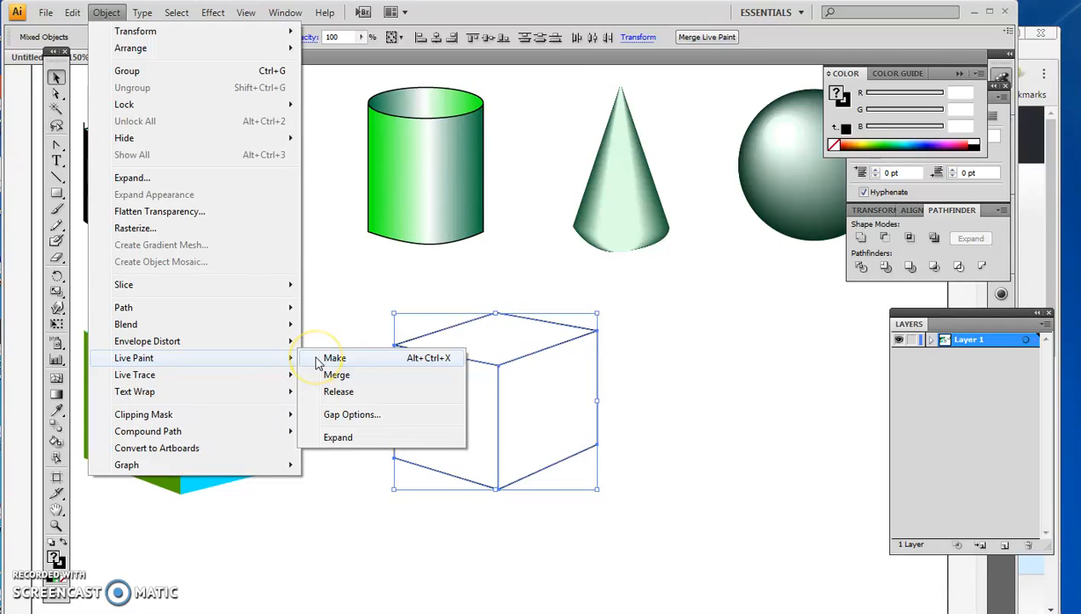
left_click(324, 361)
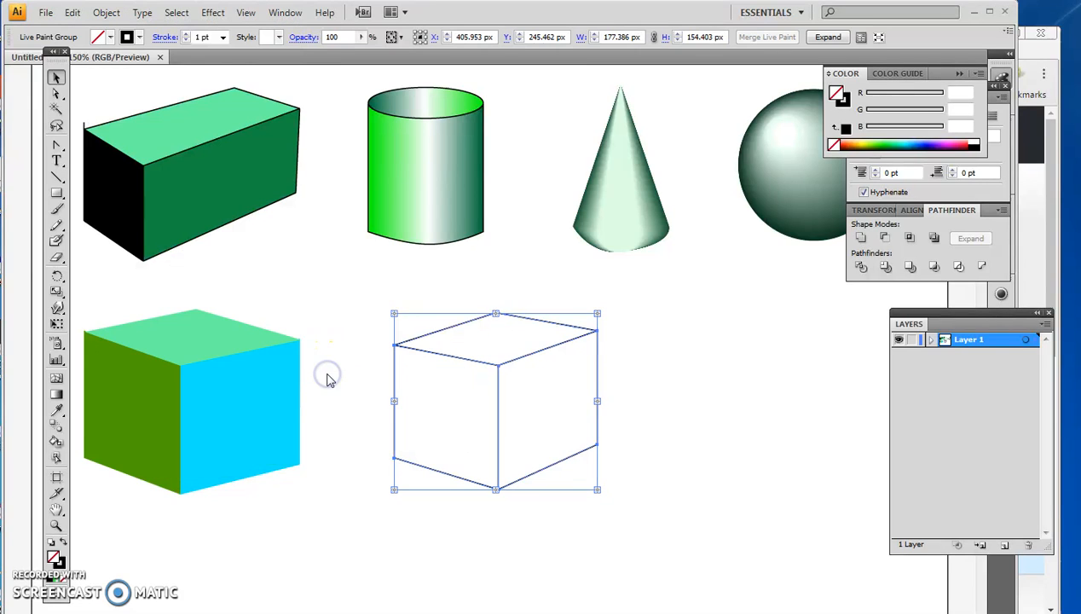
Fill the second cube's left face with black using the Live Paint Bucket
left_click(56, 325)
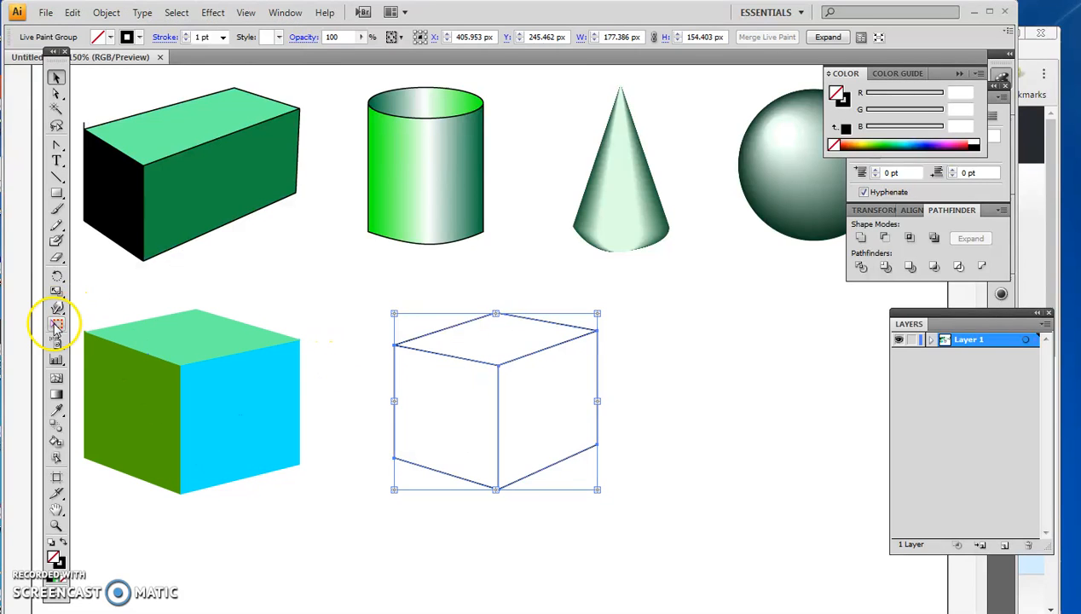
left_click(56, 445)
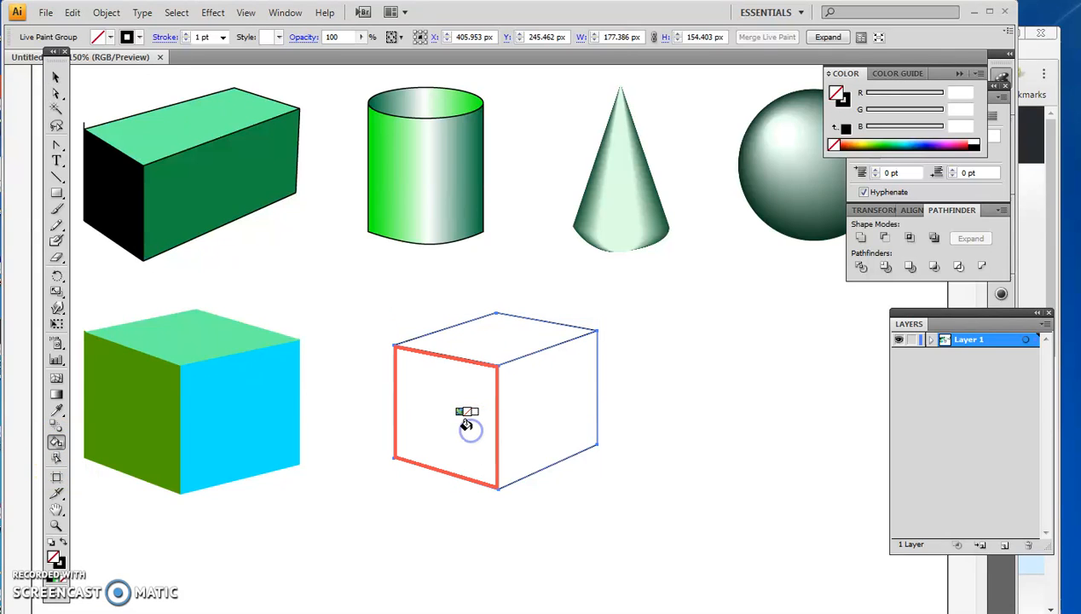
left_click(63, 544)
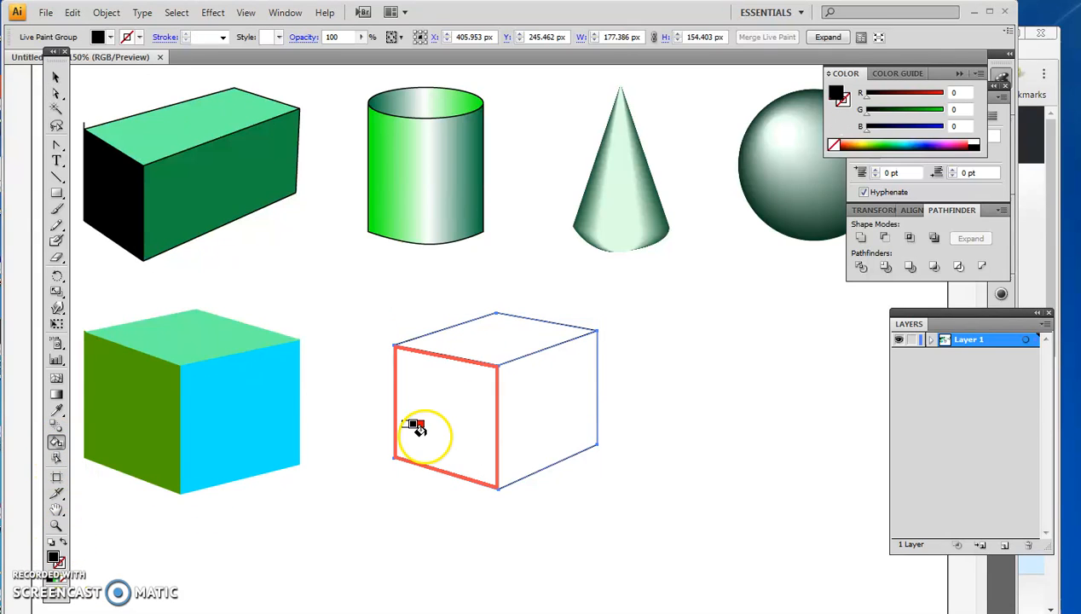
left_click(418, 422)
Fill the second cube's right face with dark purple, RGB 69, 17, 168
double_click(53, 558)
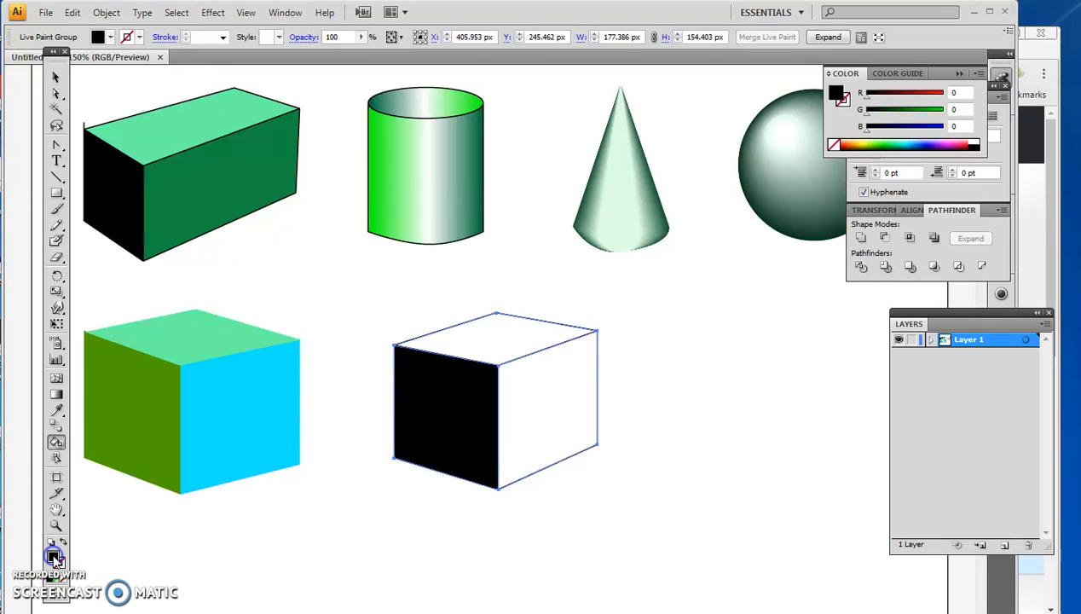
left_click(529, 290)
left_click(490, 300)
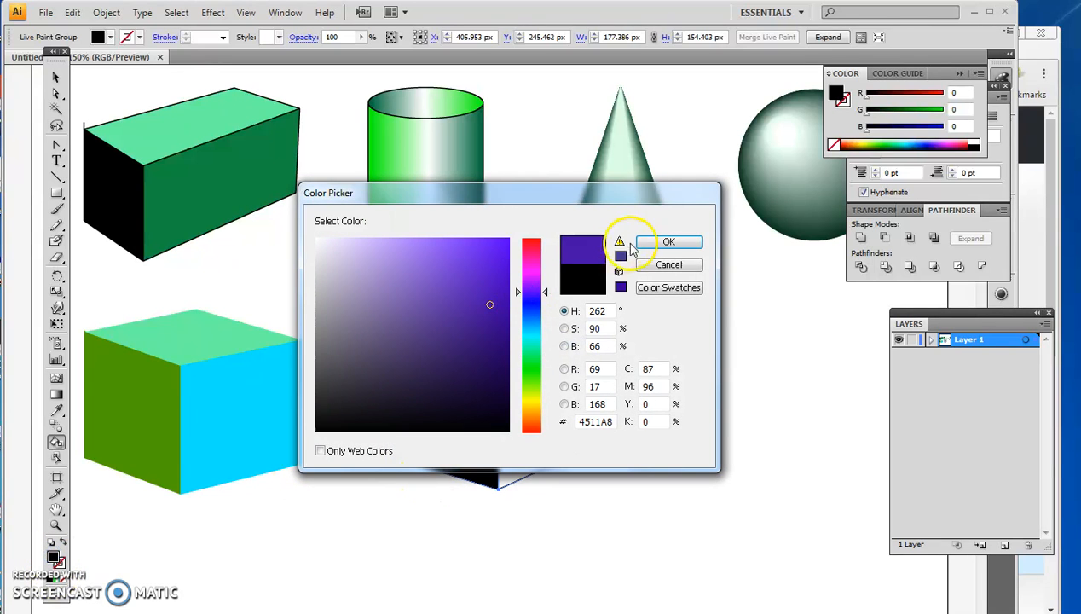
left_click(668, 242)
left_click(546, 408)
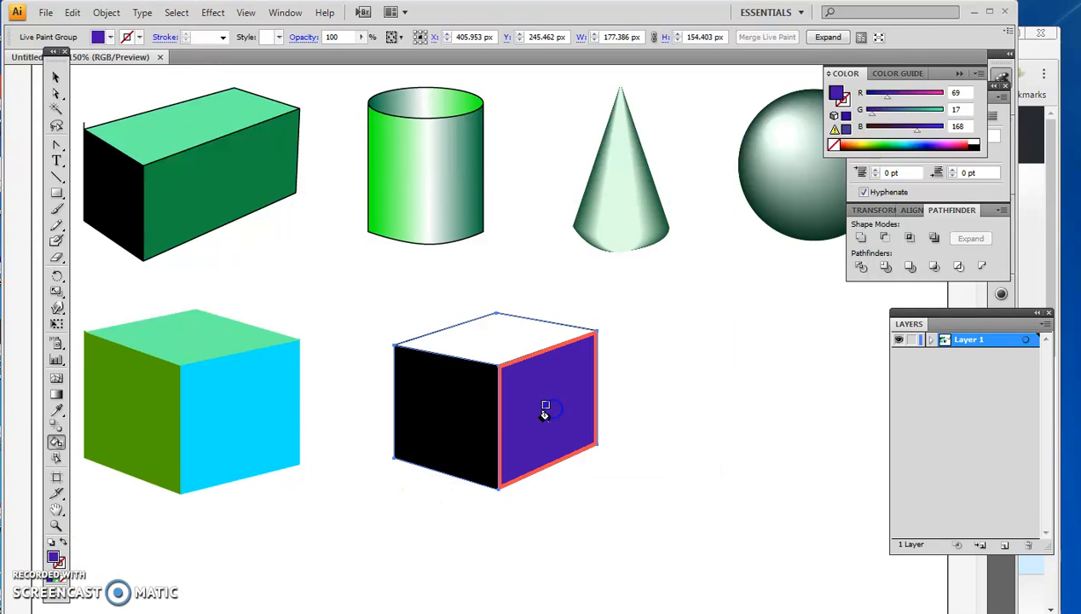
Fill the second cube's top face with light lavender, RGB 179, 149, 249, and deselect the cube
double_click(53, 557)
left_click(394, 242)
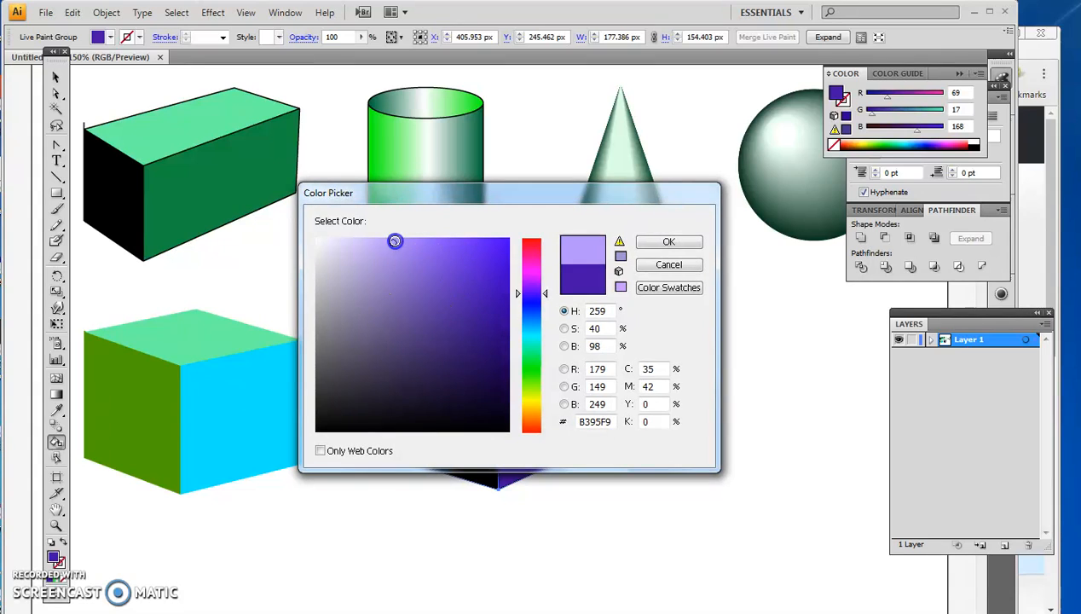
left_click(659, 246)
left_click(483, 342)
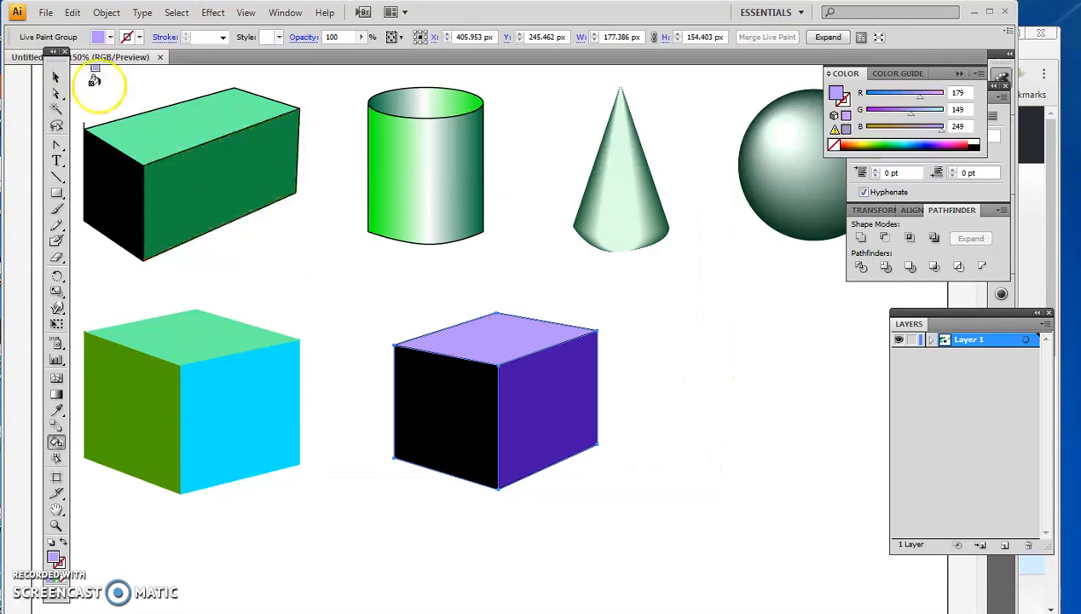
left_click(55, 75)
left_click(588, 512)
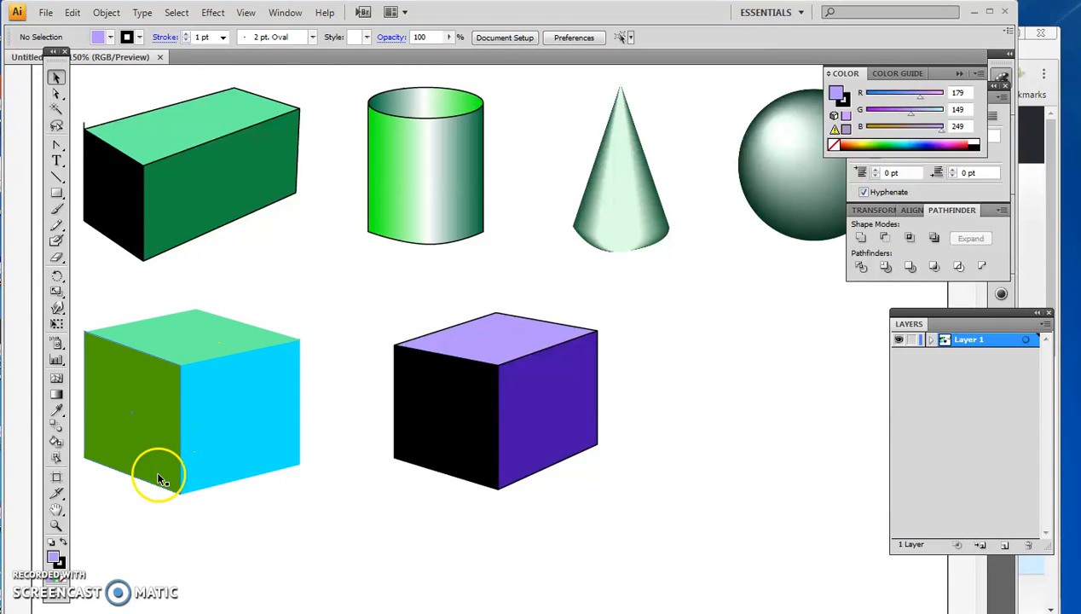
Change the fill of the first cube's left face to a darker green, RGB 49, 84, 12
left_click(128, 398)
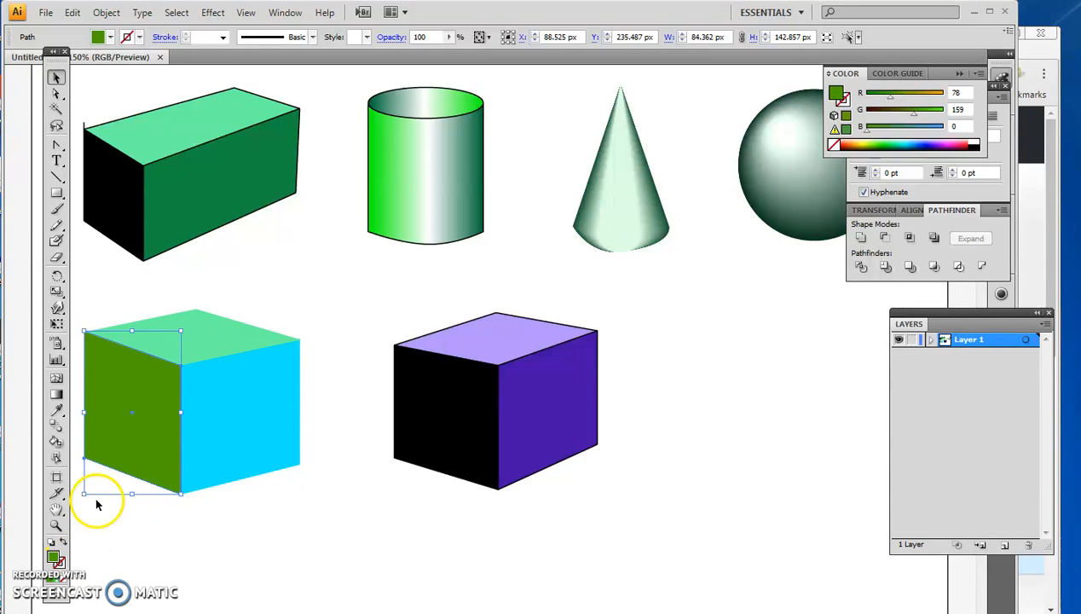
double_click(52, 556)
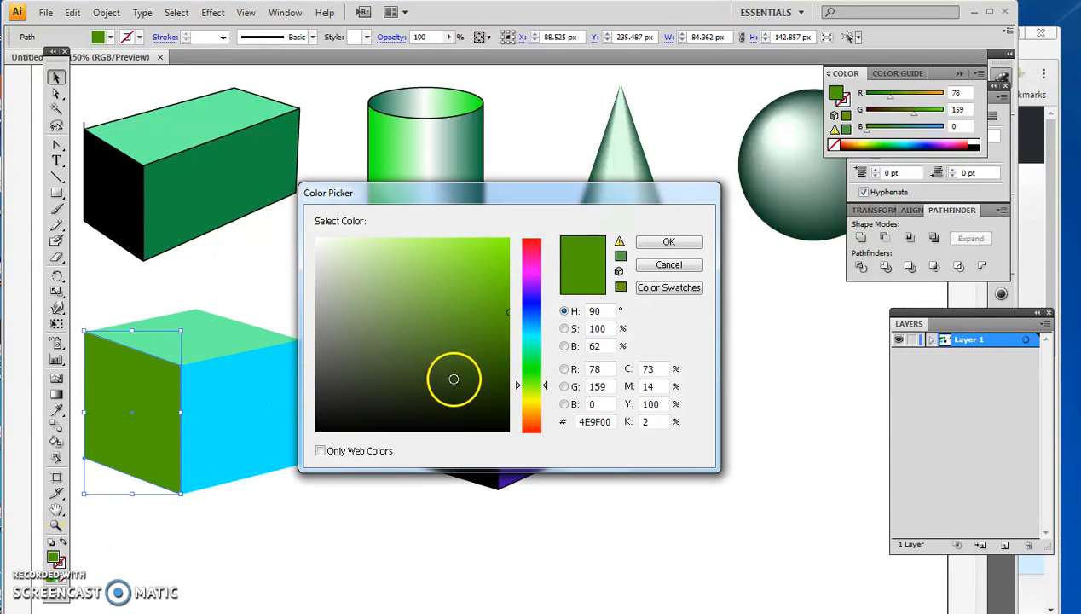
left_click(482, 369)
left_click(671, 243)
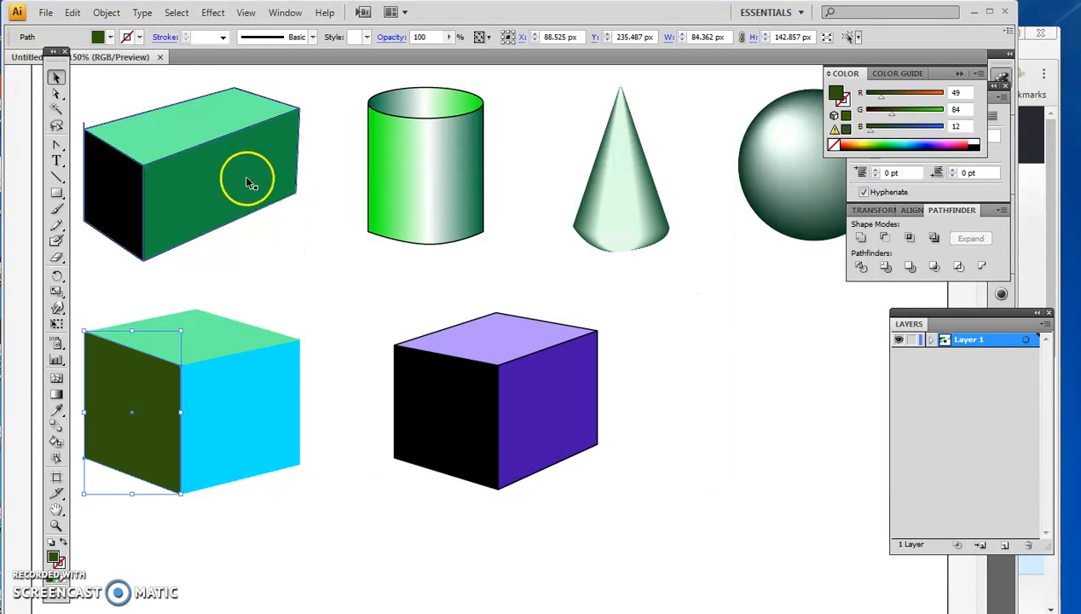
Select the first cube's right face, show the gradient settings and fill the face with the current green-white-green linear gradient
left_click(57, 78)
left_click_drag(181, 337, 256, 402)
left_click(256, 404)
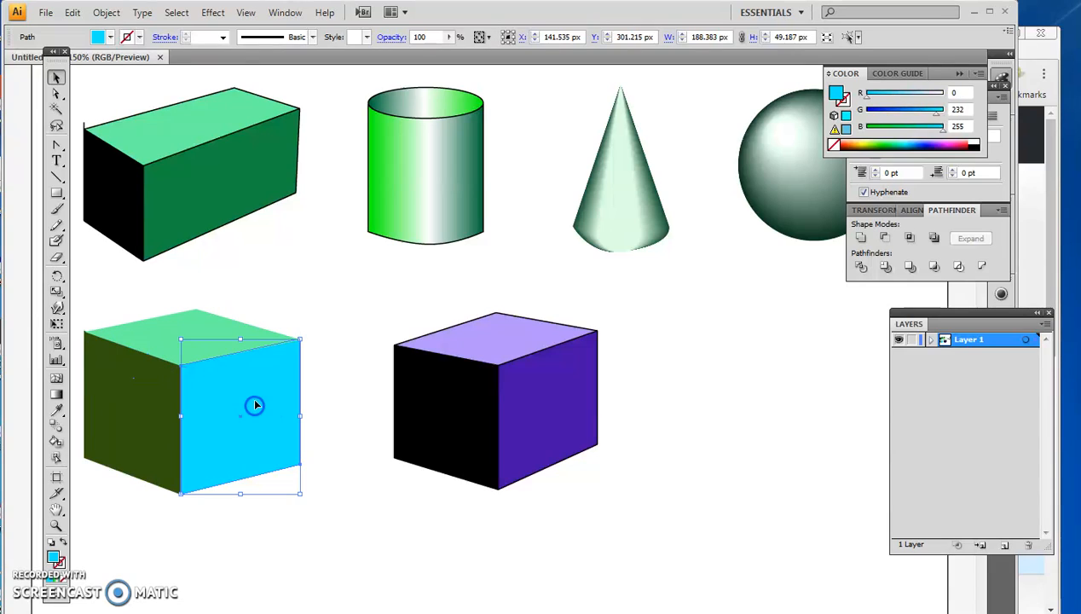
left_click(259, 431)
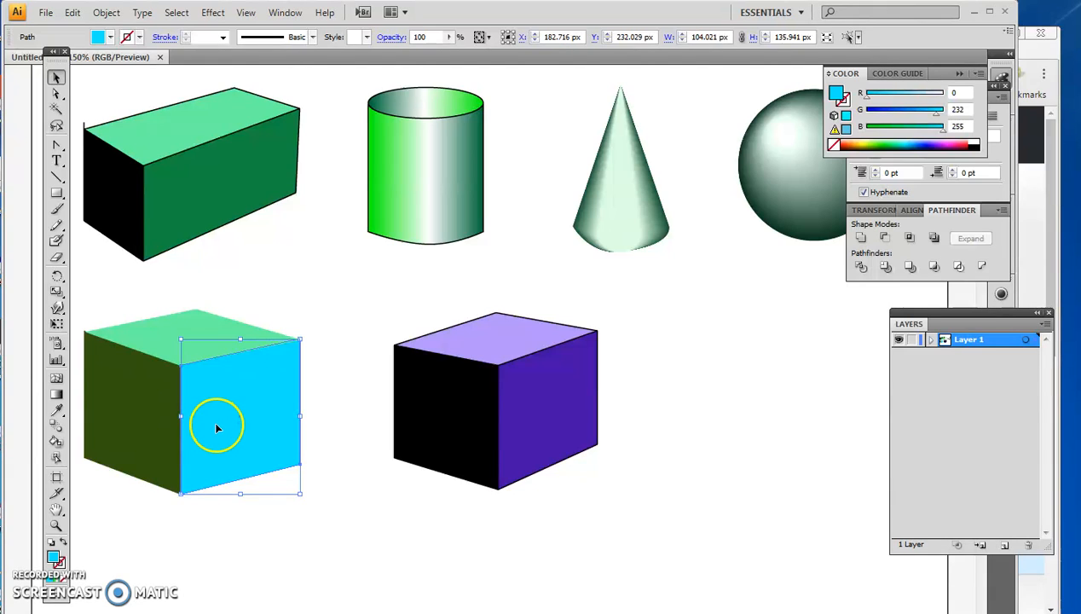
left_click(56, 398)
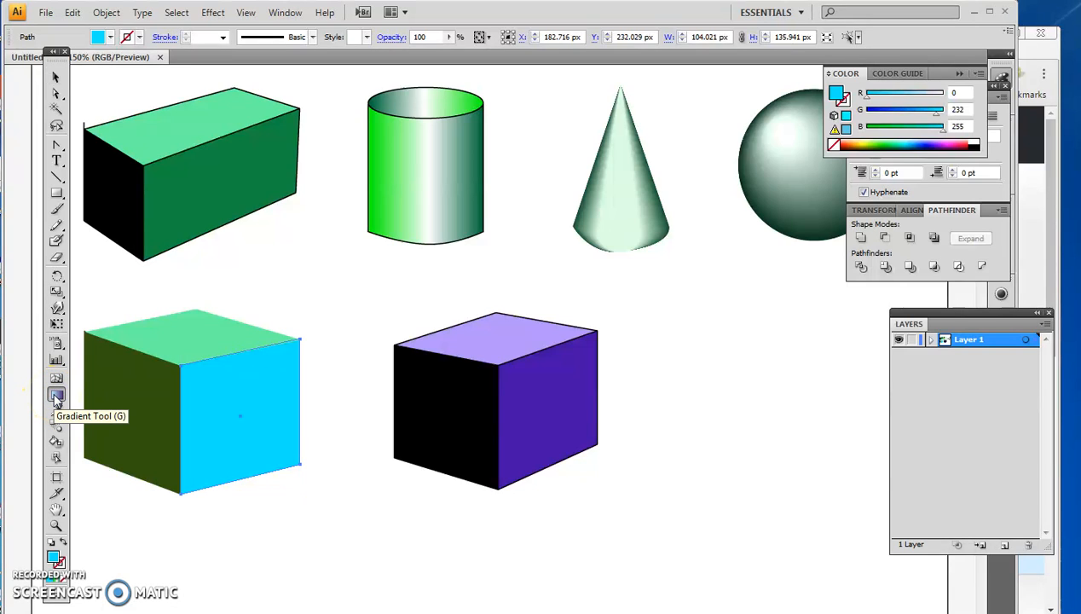
left_click(56, 398)
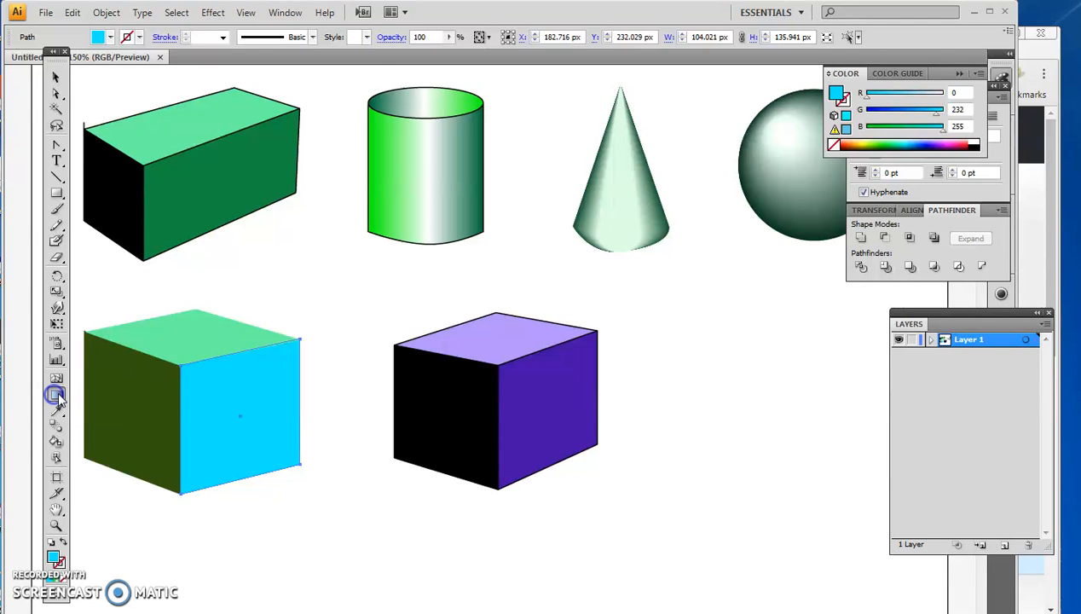
left_click(285, 12)
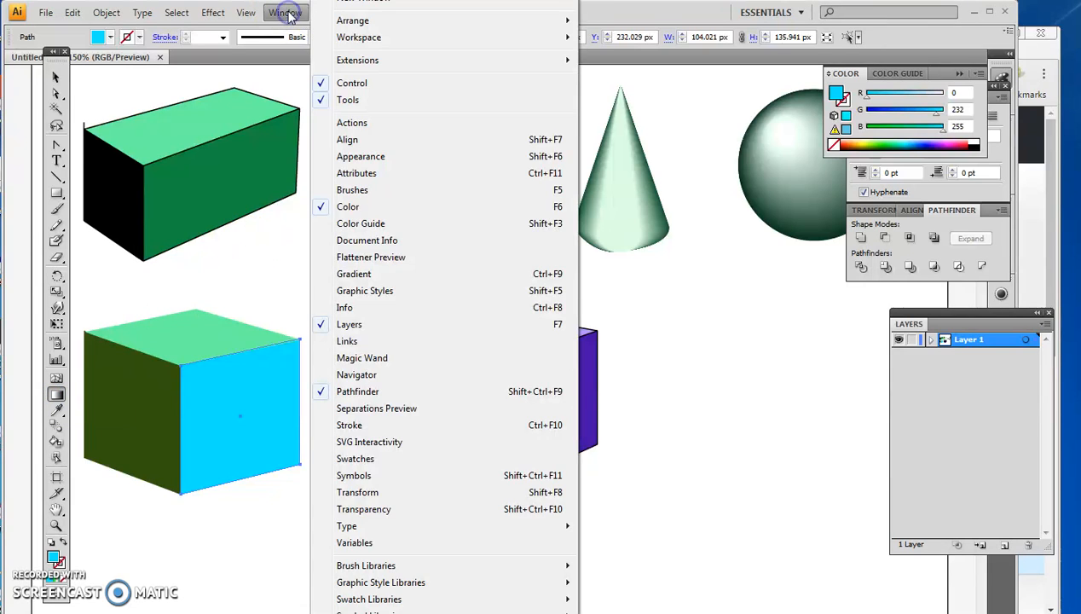
left_click(386, 274)
left_click(840, 233)
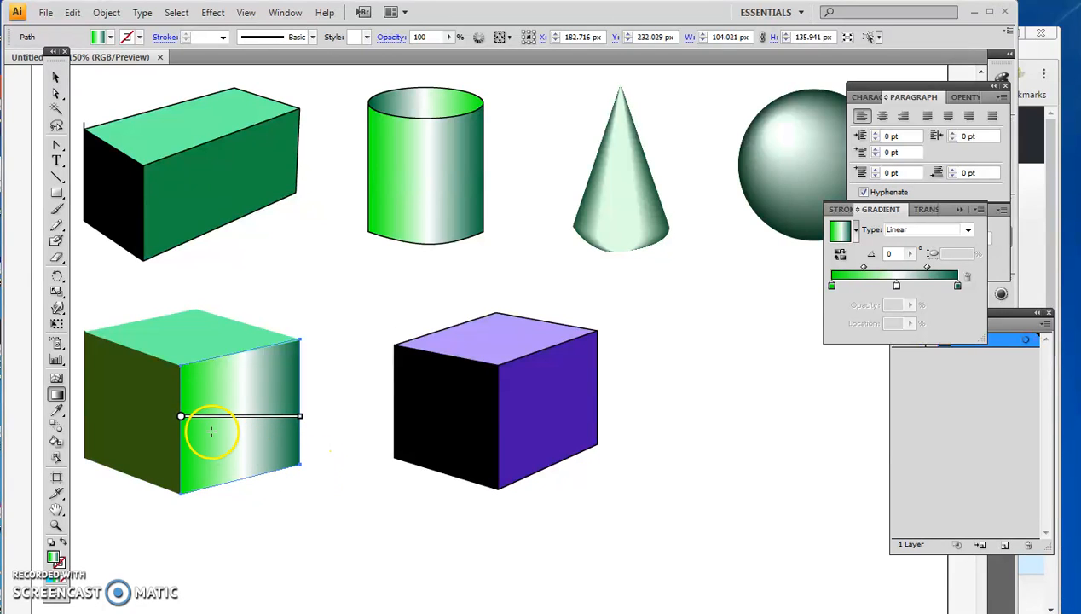
Change the right face's fill to the Linear Gradient preset and angle it across the face at about 11.5°
mouse_move(243, 424)
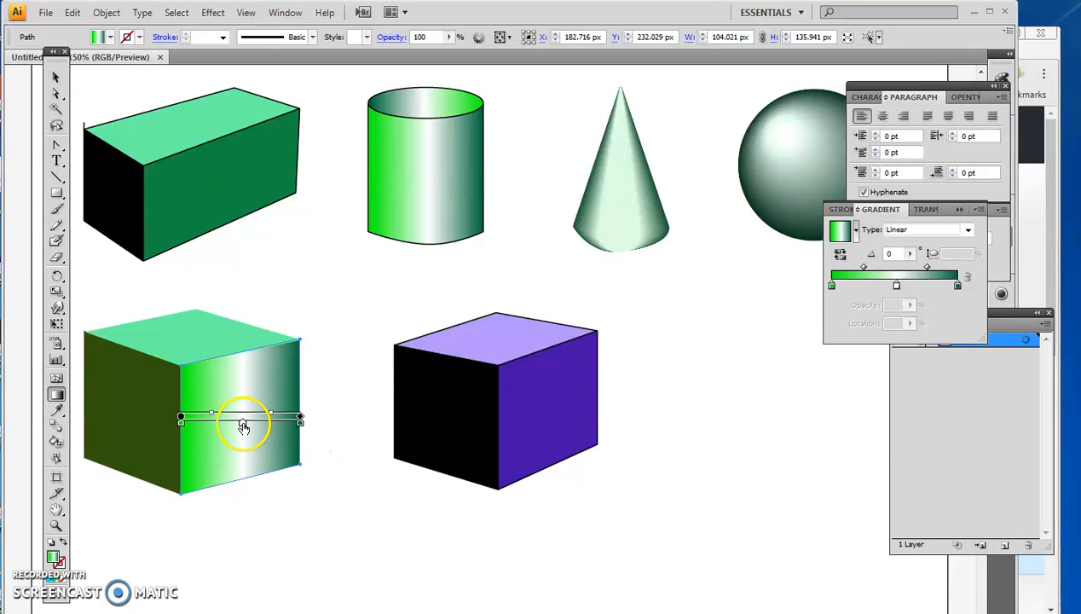
left_click(857, 233)
left_click(878, 305)
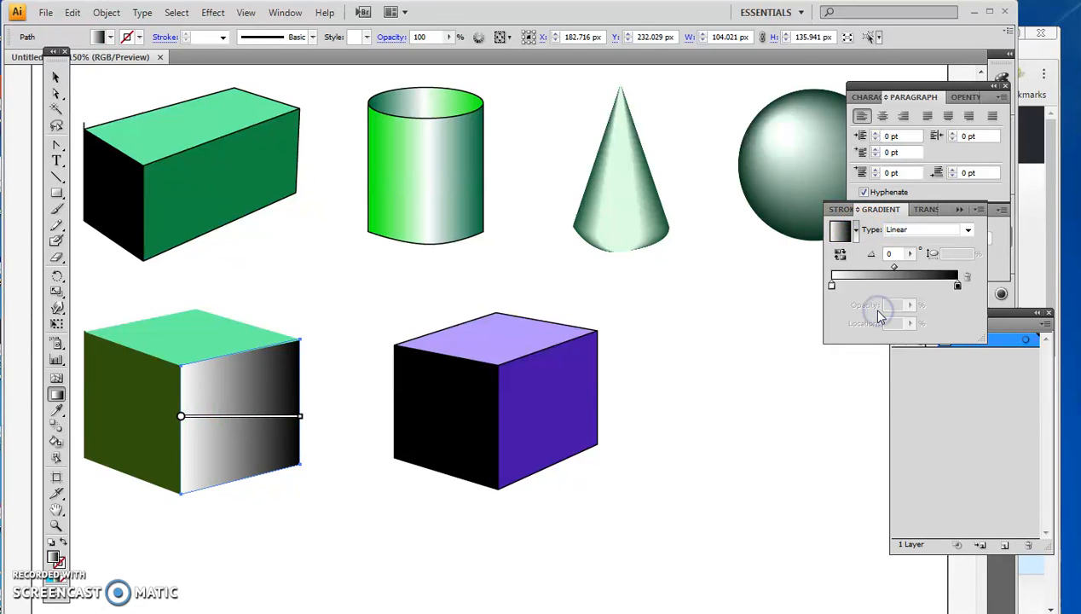
left_click(56, 88)
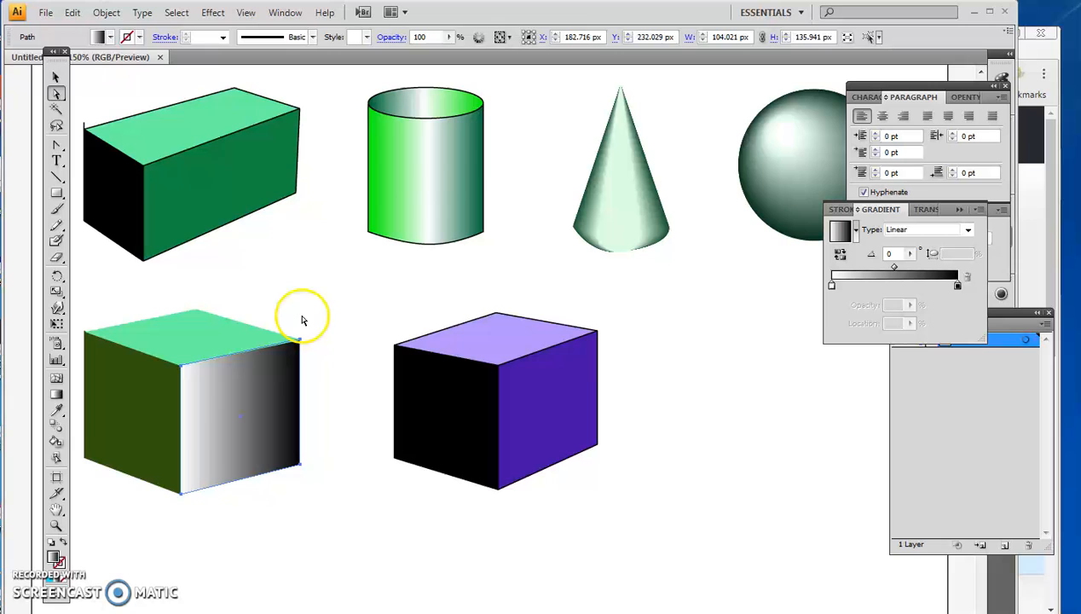
left_click(56, 393)
left_click_drag(183, 435, 303, 408)
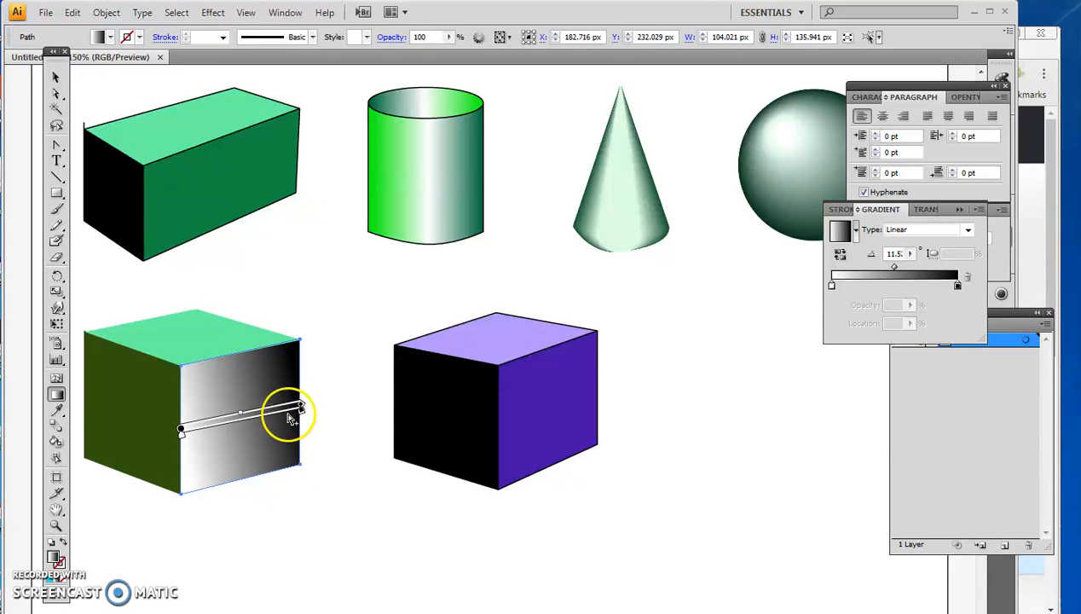
Set the end colour of the right face's gradient to the green swatch R=34 G=181 B=115
double_click(958, 287)
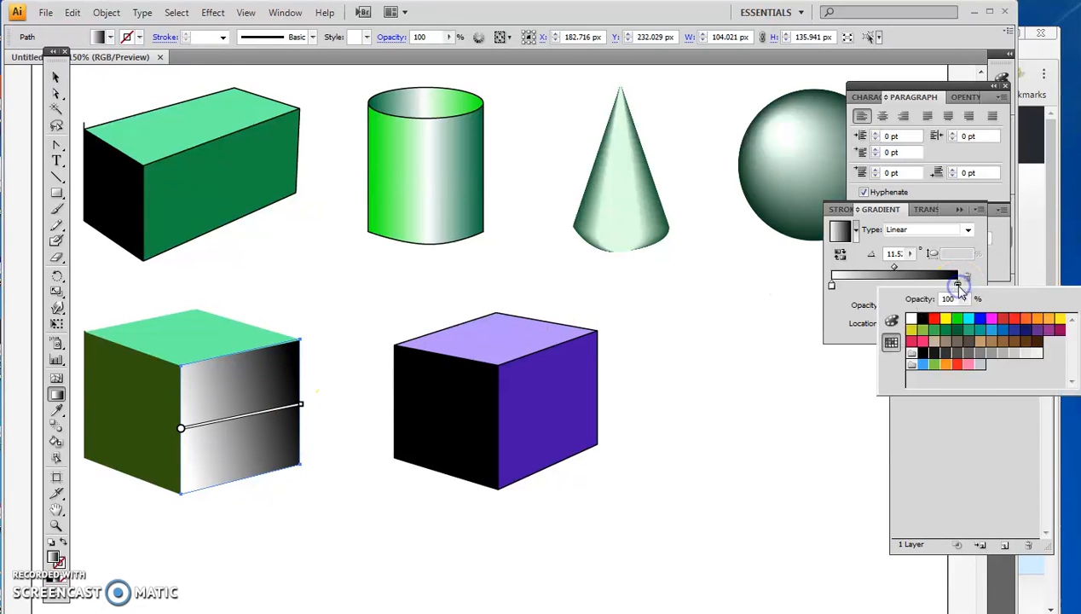
left_click(958, 338)
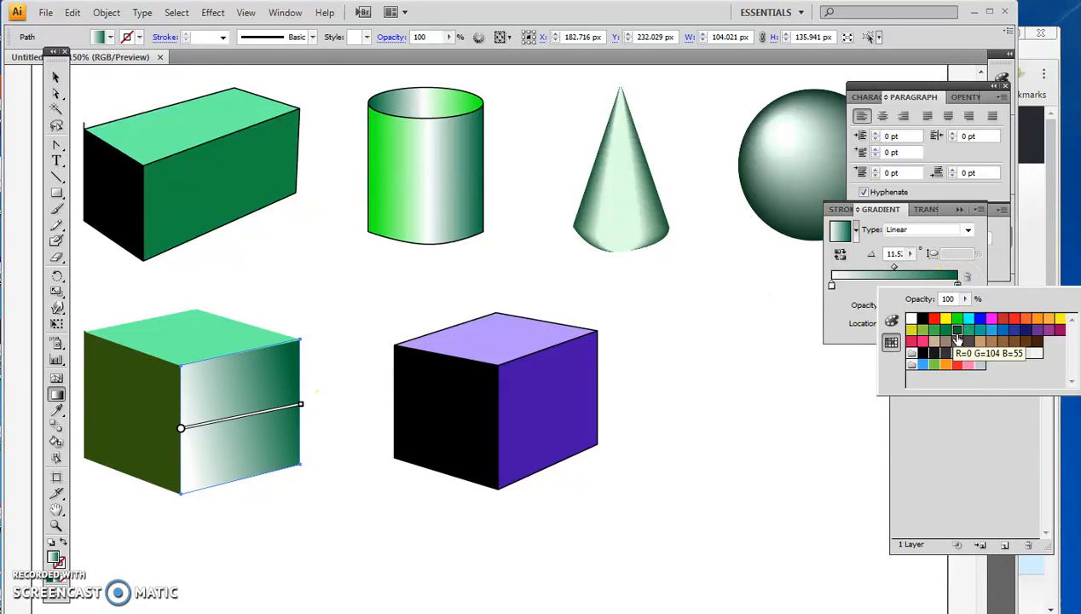
left_click(969, 332)
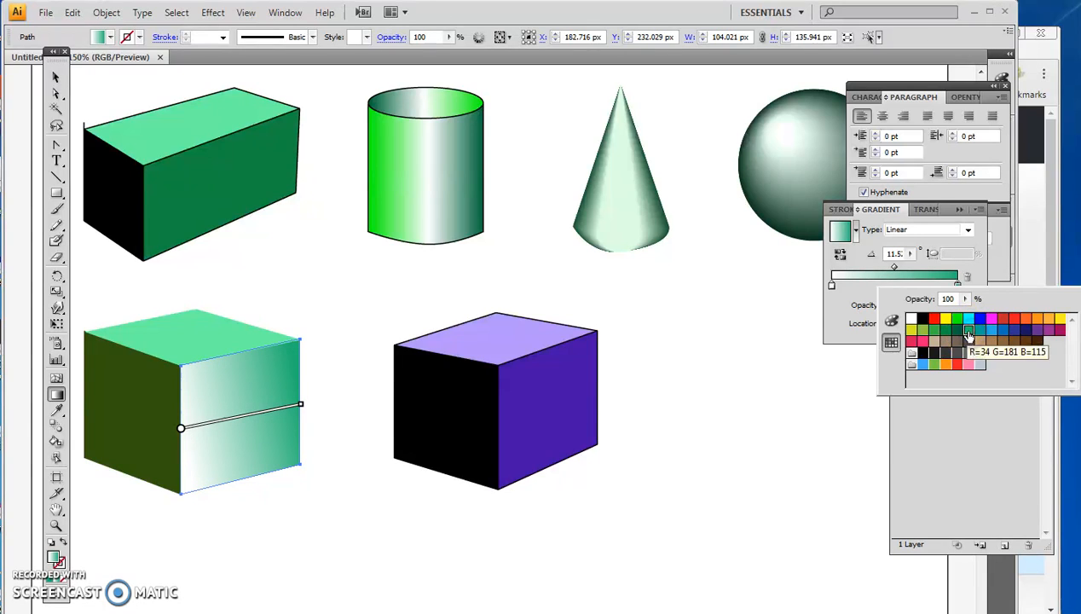
Set the start colour of the right face's gradient to turquoise, RGB 82, 255, 194, and deselect the face
left_click(832, 288)
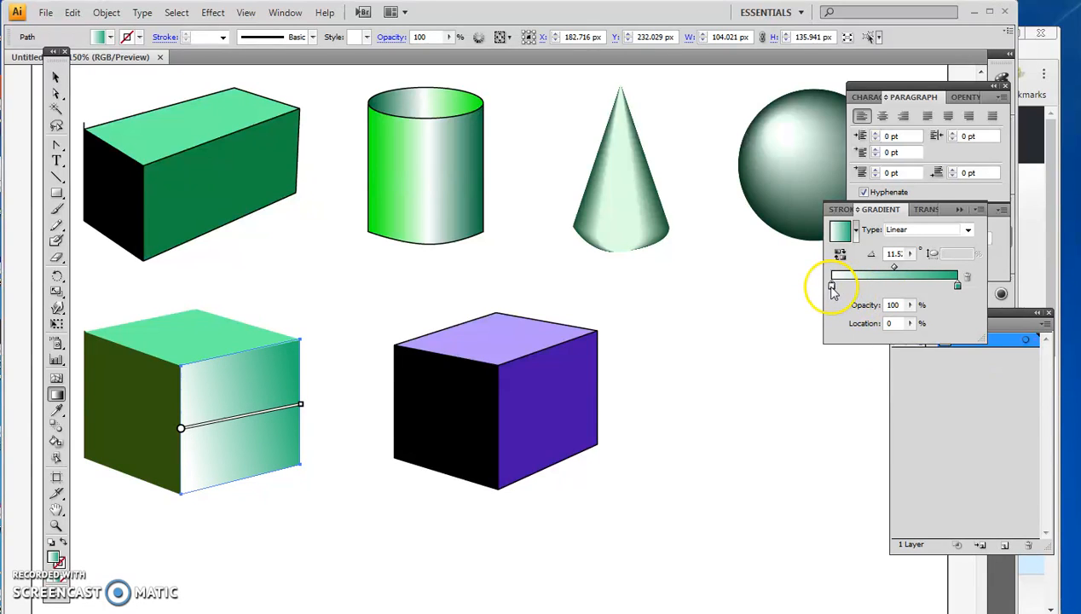
double_click(834, 288)
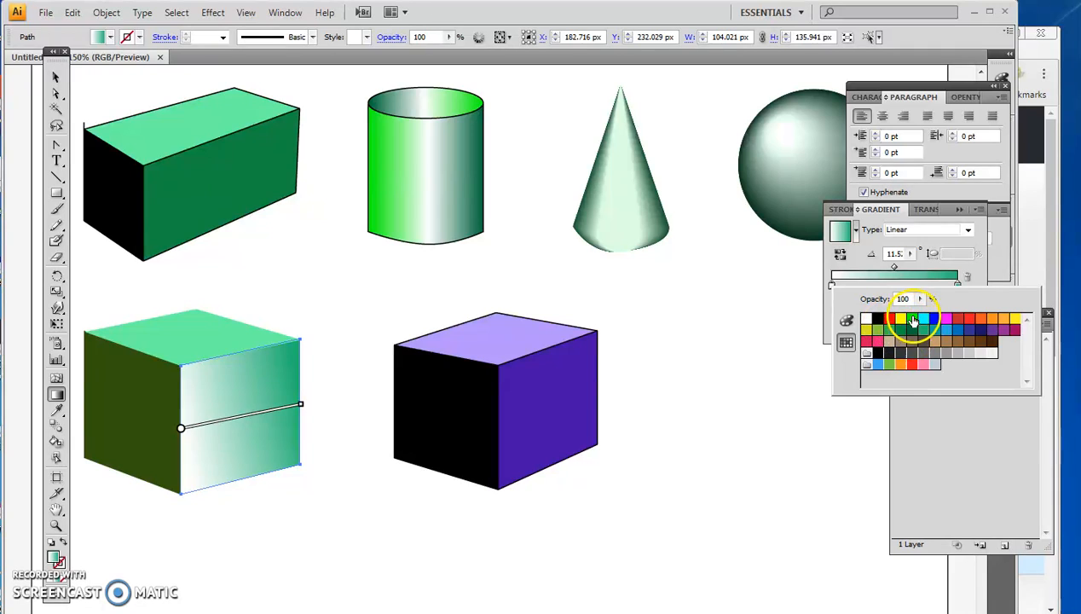
left_click(914, 319)
left_click(849, 276)
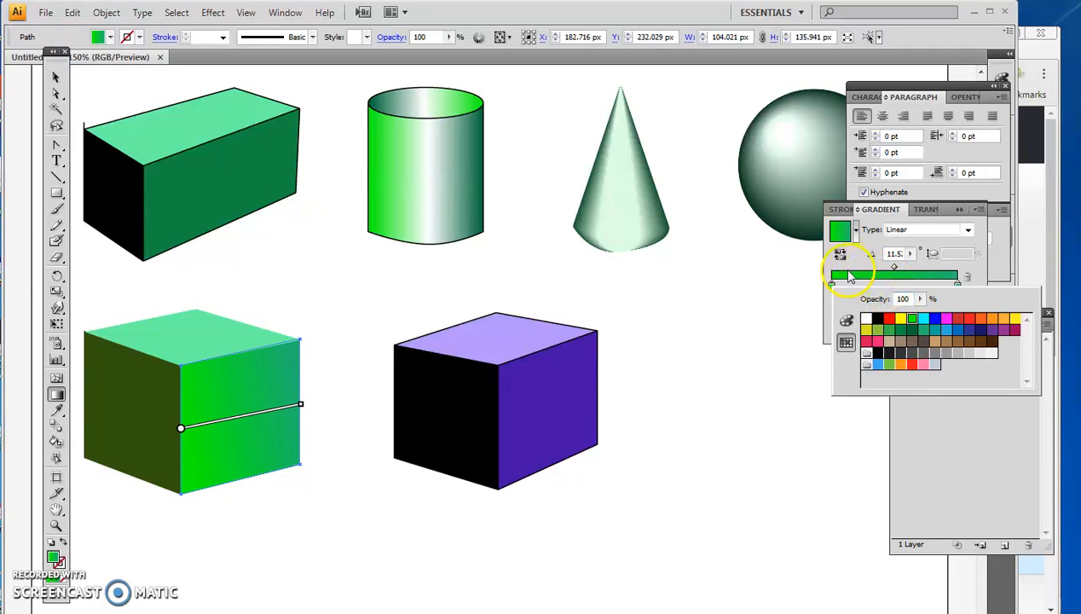
left_click(846, 320)
left_click_drag(935, 328, 949, 364)
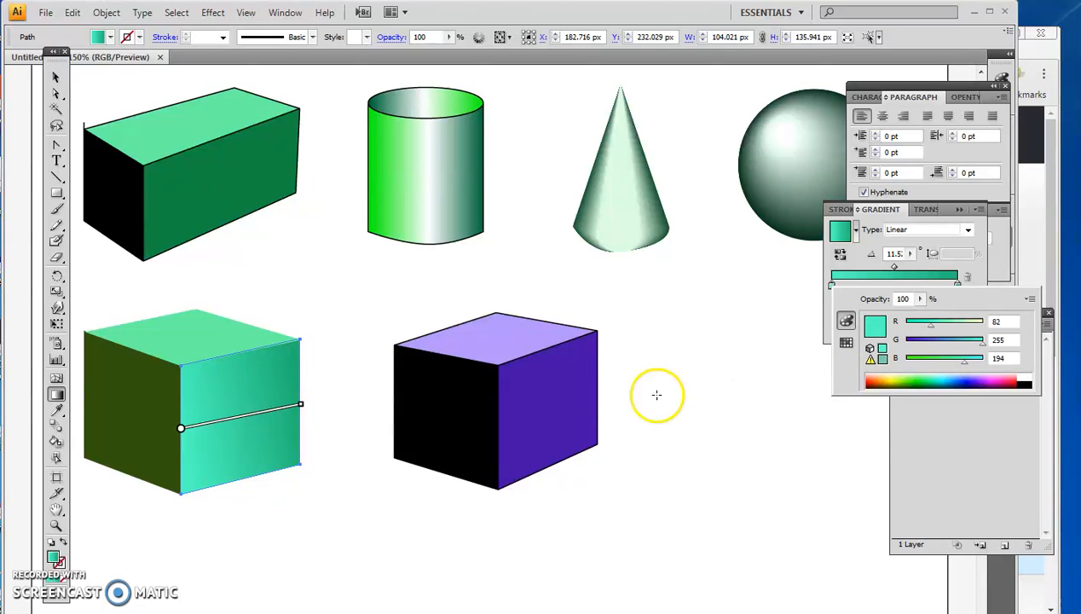
left_click(56, 77)
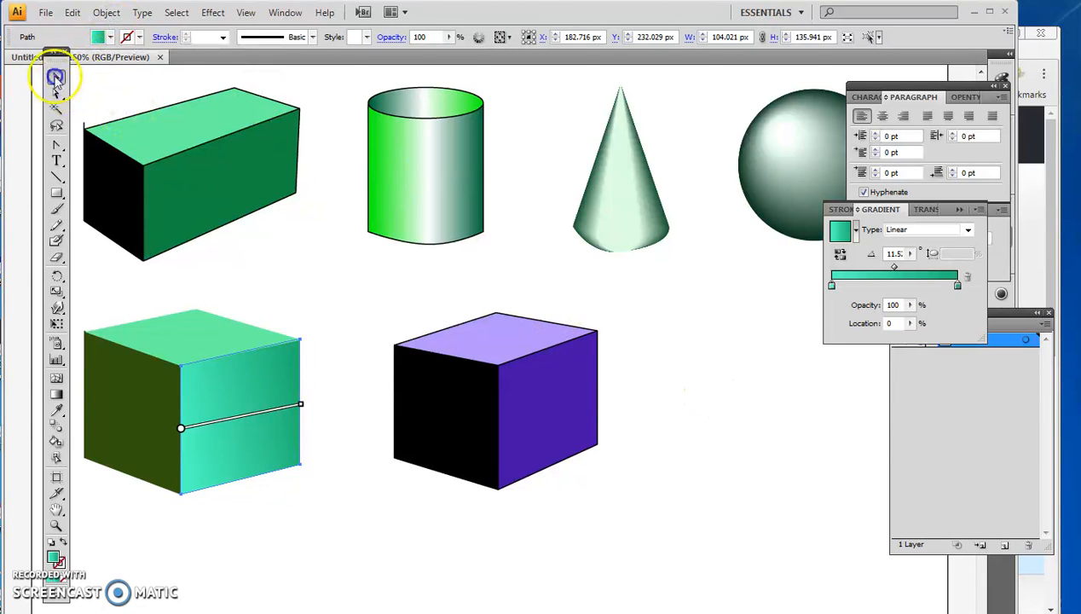
left_click(302, 266)
Fill the first cube's left face with the same turquoise-to-green linear gradient
left_click(145, 405)
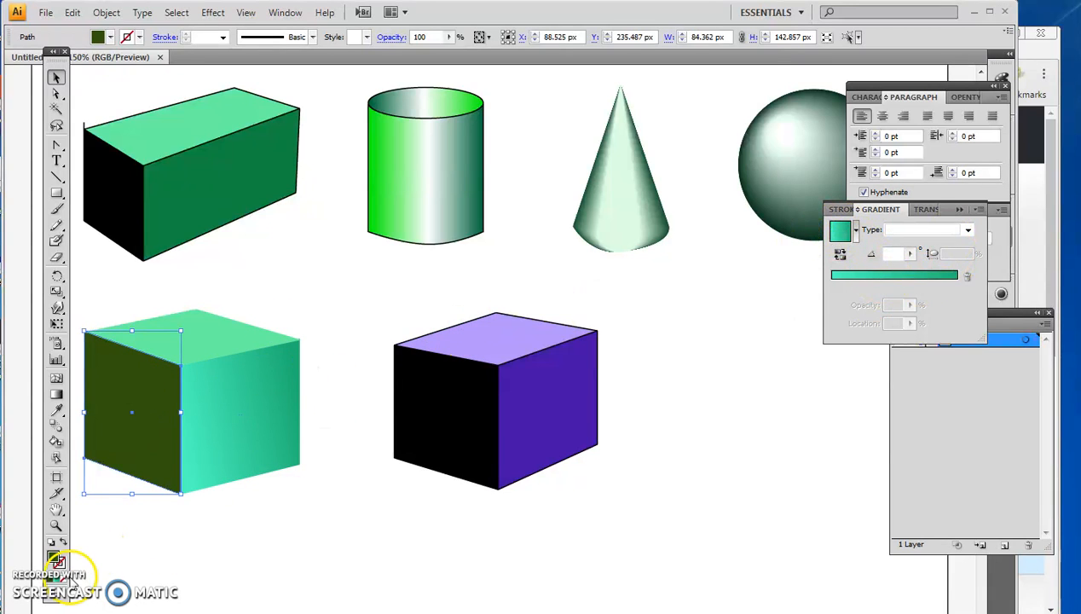
left_click(858, 231)
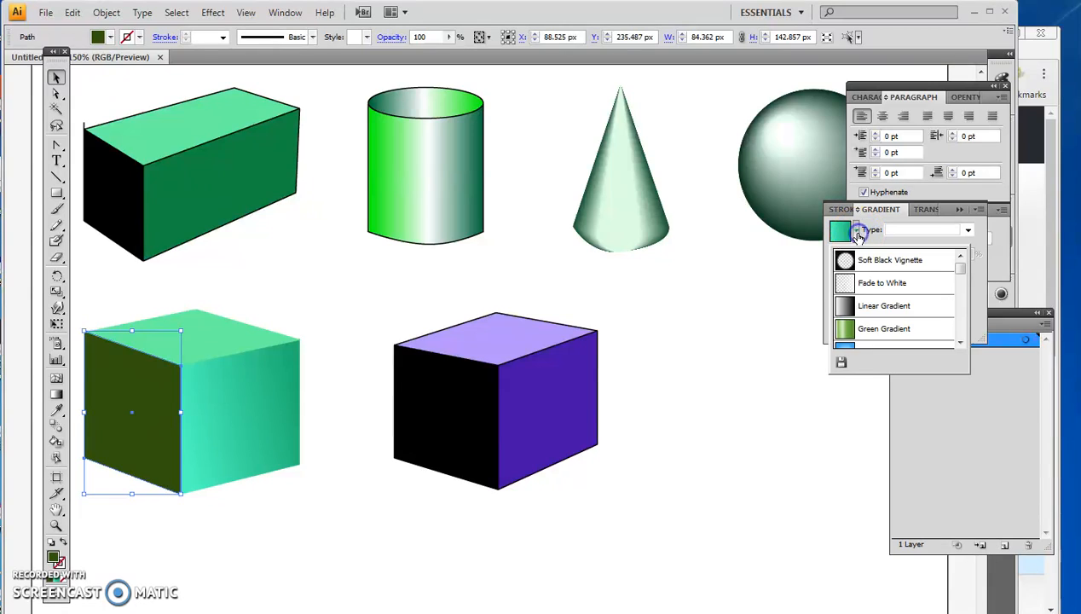
left_click(844, 362)
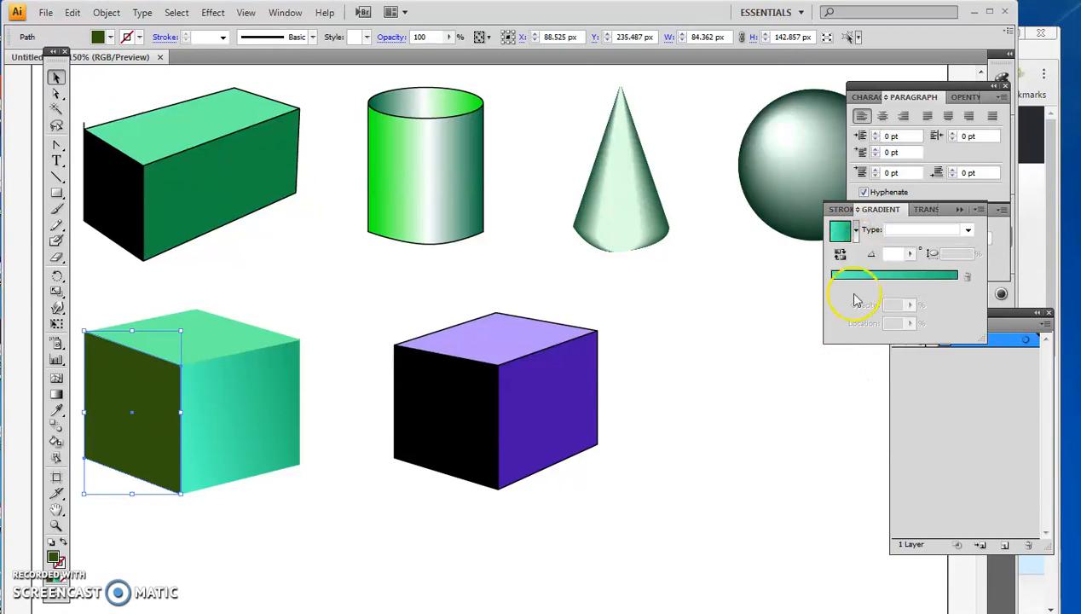
left_click(840, 239)
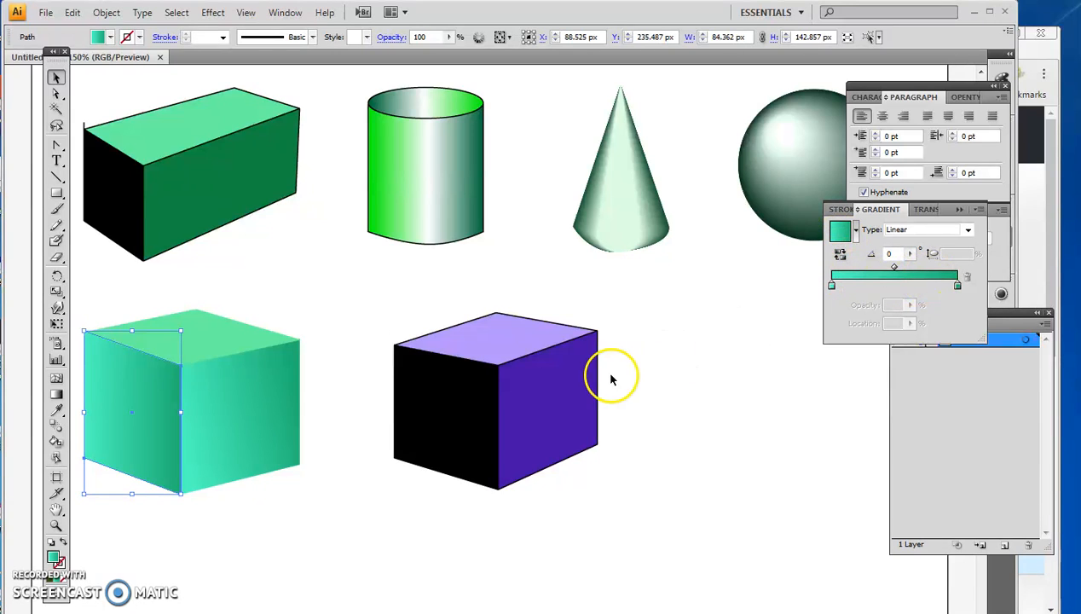
Redirect the left face's gradient with the Gradient tool so it slopes down toward the cube's front edge at about -21°
left_click(56, 395)
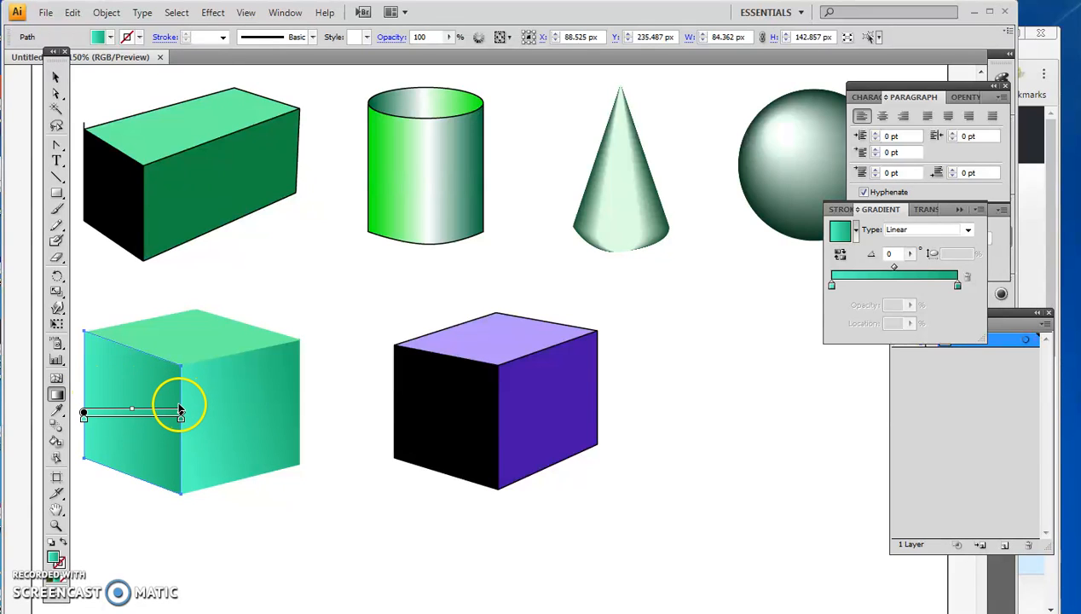
left_click_drag(180, 401, 72, 374)
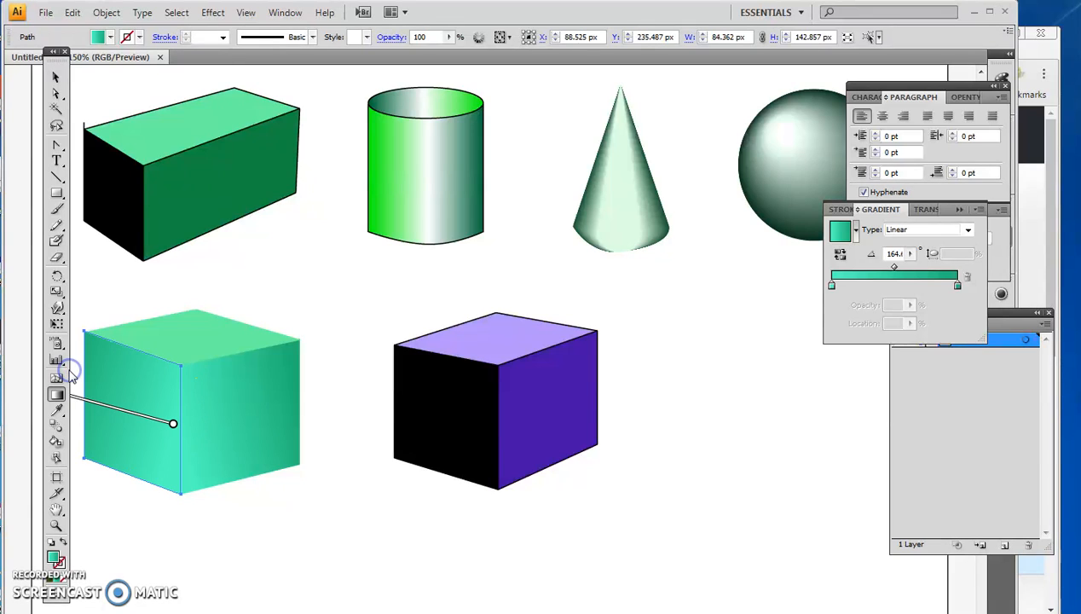
mouse_move(181, 403)
left_mouse_down()
mouse_move(84, 381)
mouse_move(177, 402)
left_mouse_up()
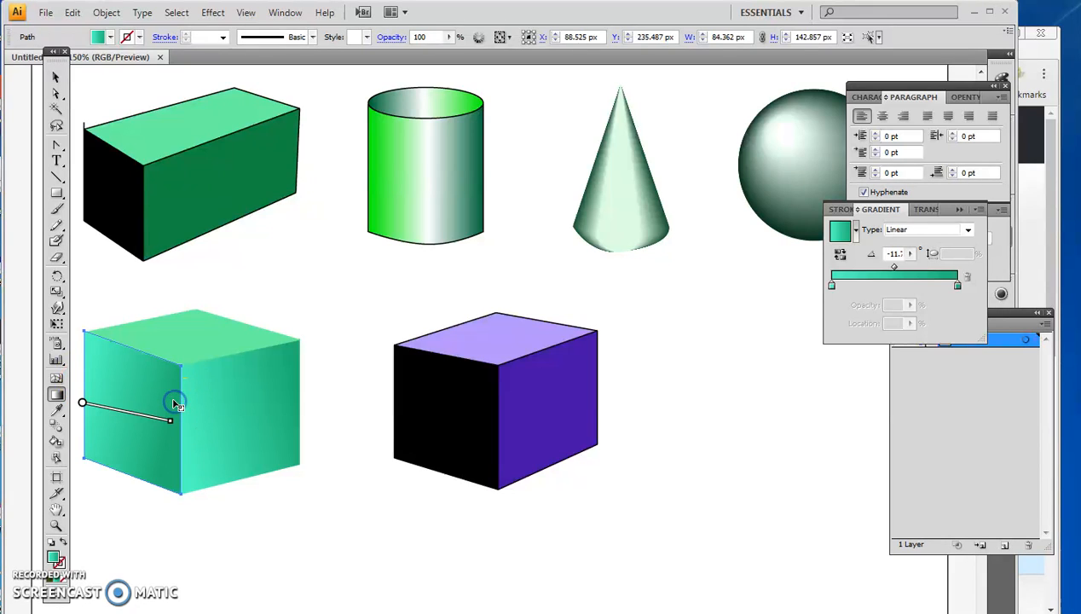
left_click_drag(92, 390, 163, 422)
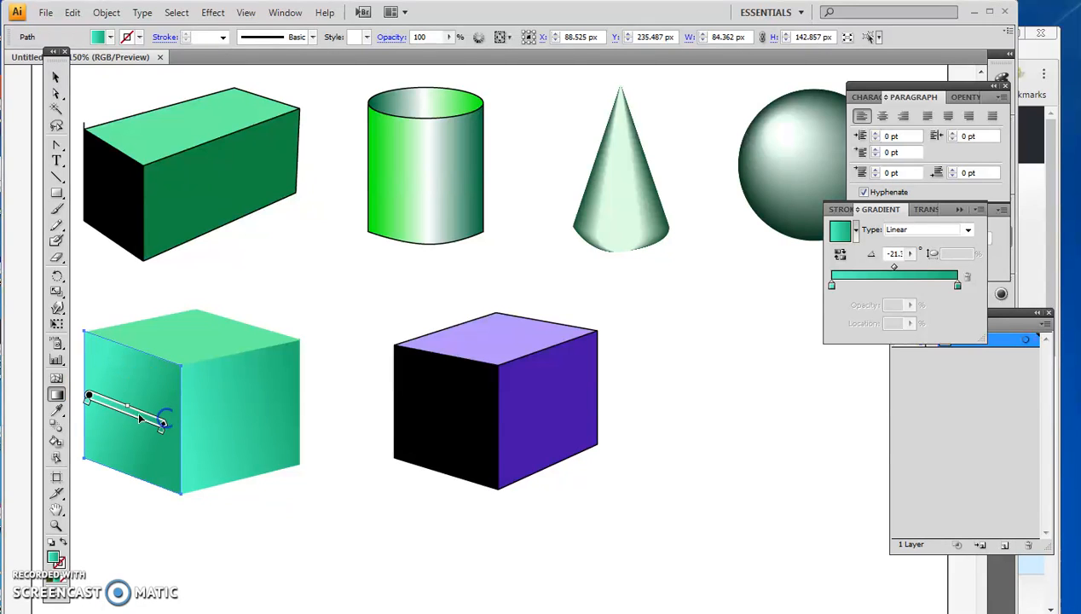
Set the left face gradient's end colour to RGB 34, 59, 54 and its start colour to RGB 82, 130, 194
double_click(957, 285)
left_click_drag(978, 340, 970, 342)
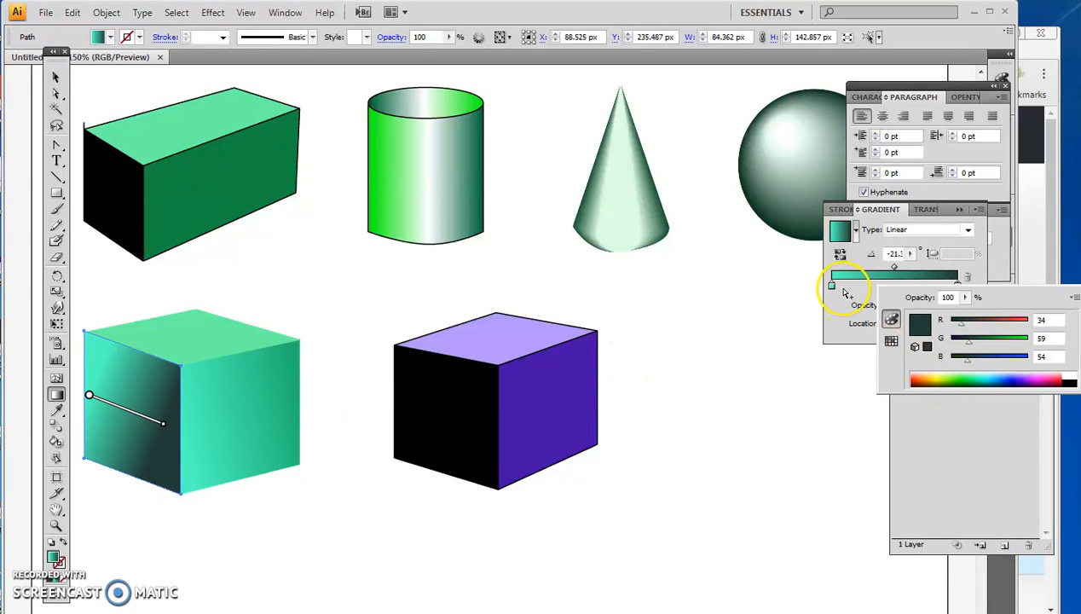
double_click(832, 285)
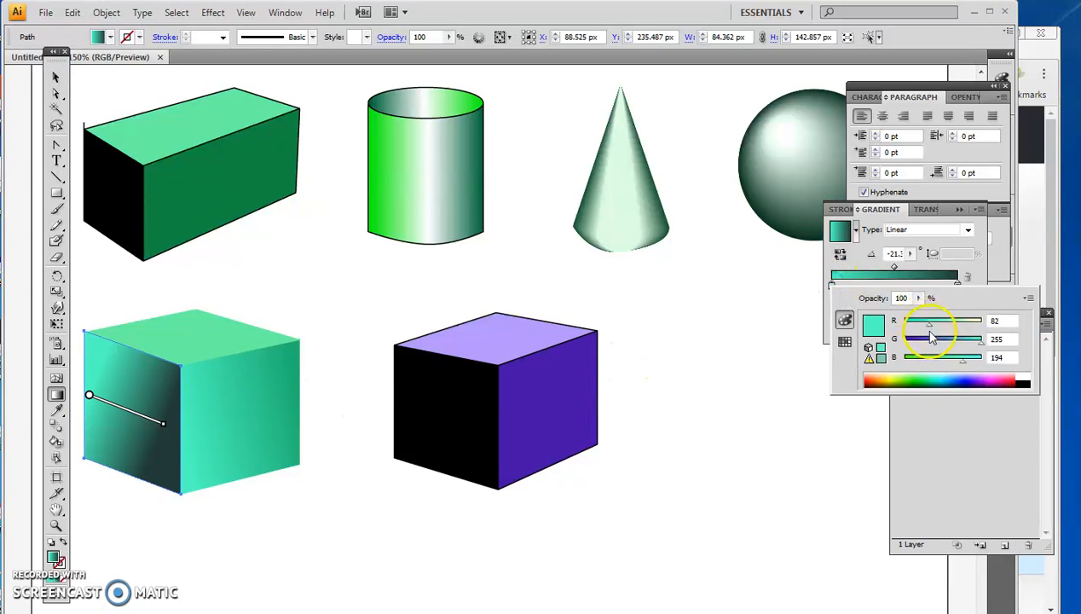
left_click(931, 340)
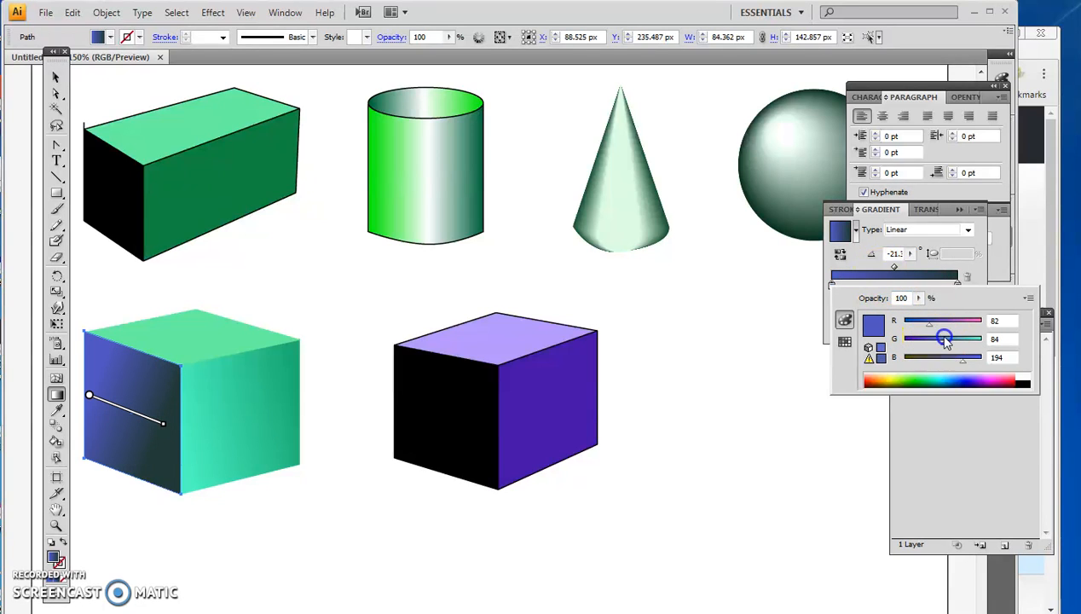
left_click_drag(947, 342, 946, 343)
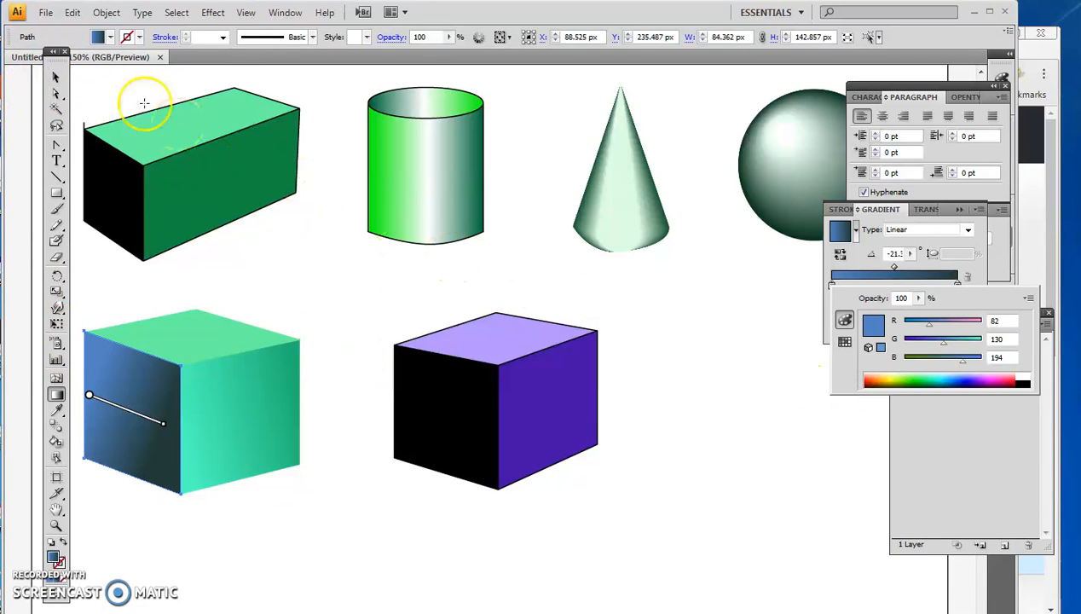
Fill the first cube's top face with the Green Gradient preset and angle it across the face at about 158°
left_click(54, 81)
left_click(218, 338)
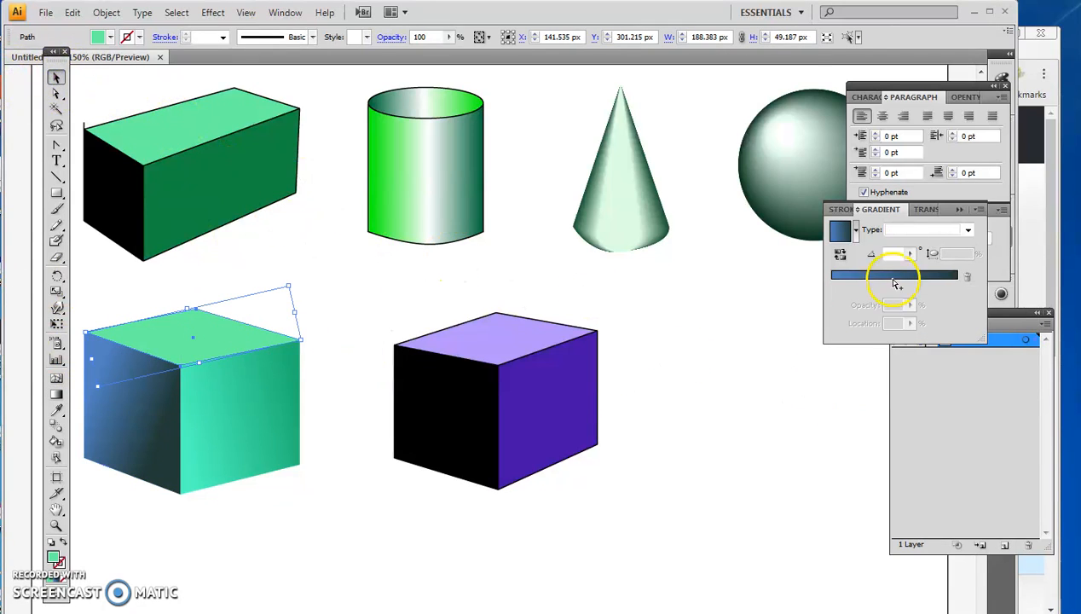
left_click(857, 231)
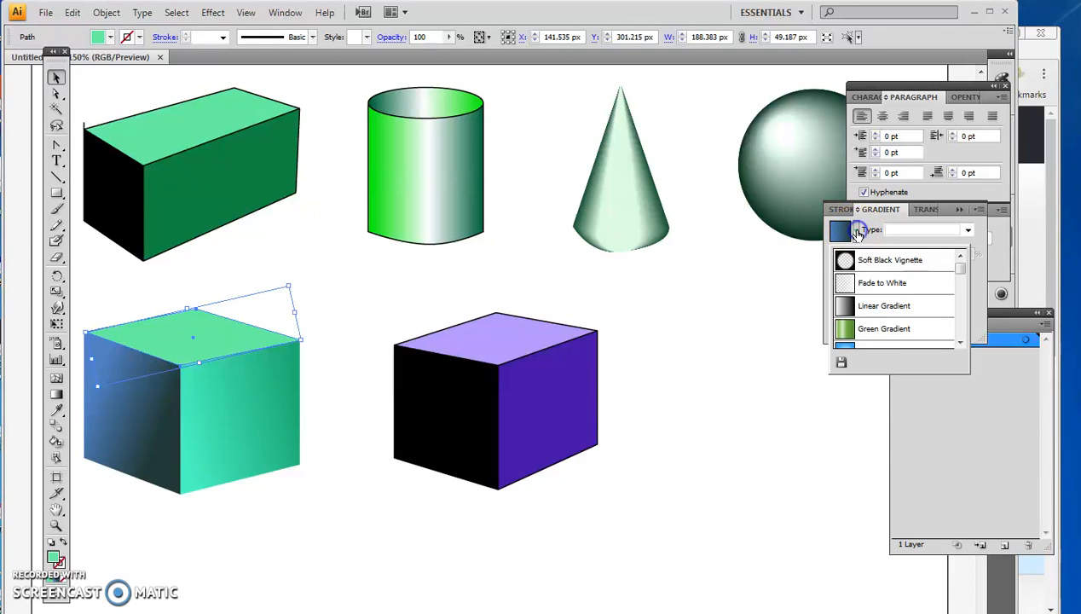
left_click(879, 331)
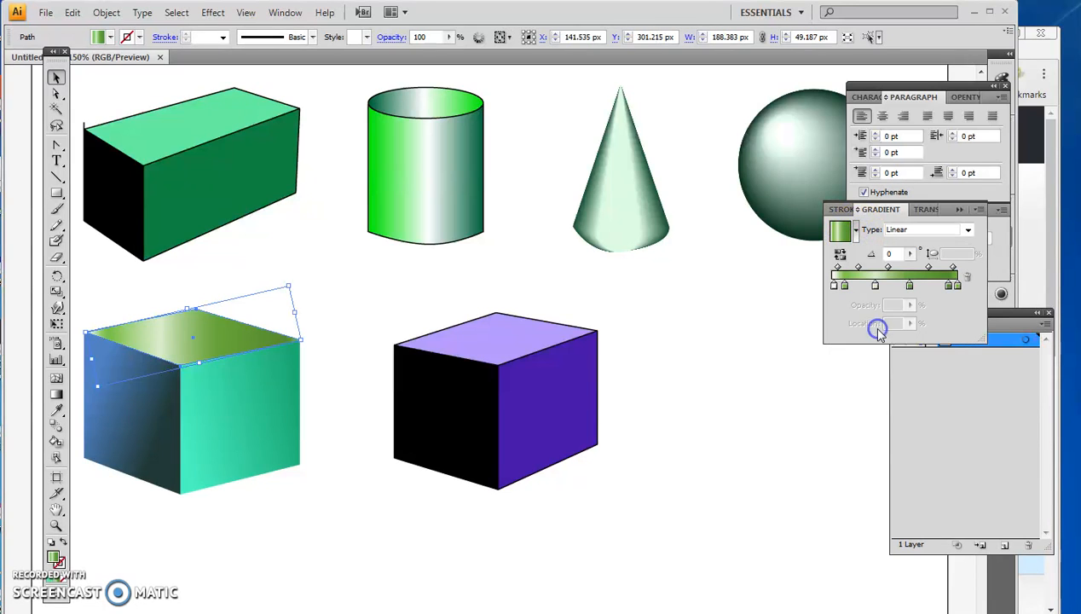
left_click(51, 395)
left_click_drag(238, 354, 151, 321)
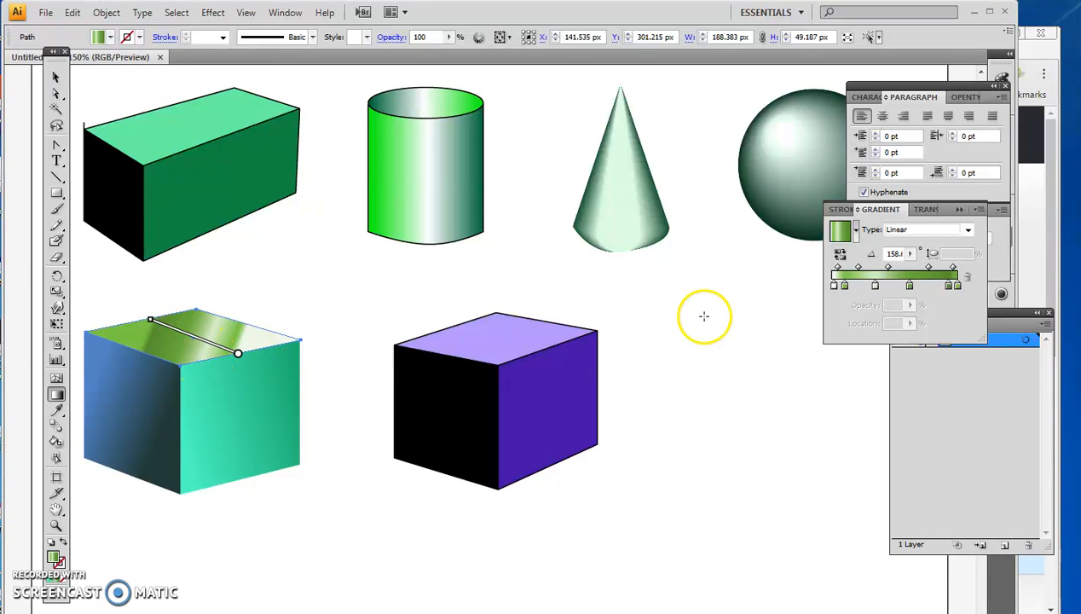
Replace the top face's gradient with the Linear Gradient preset
left_click(855, 231)
left_click(878, 302)
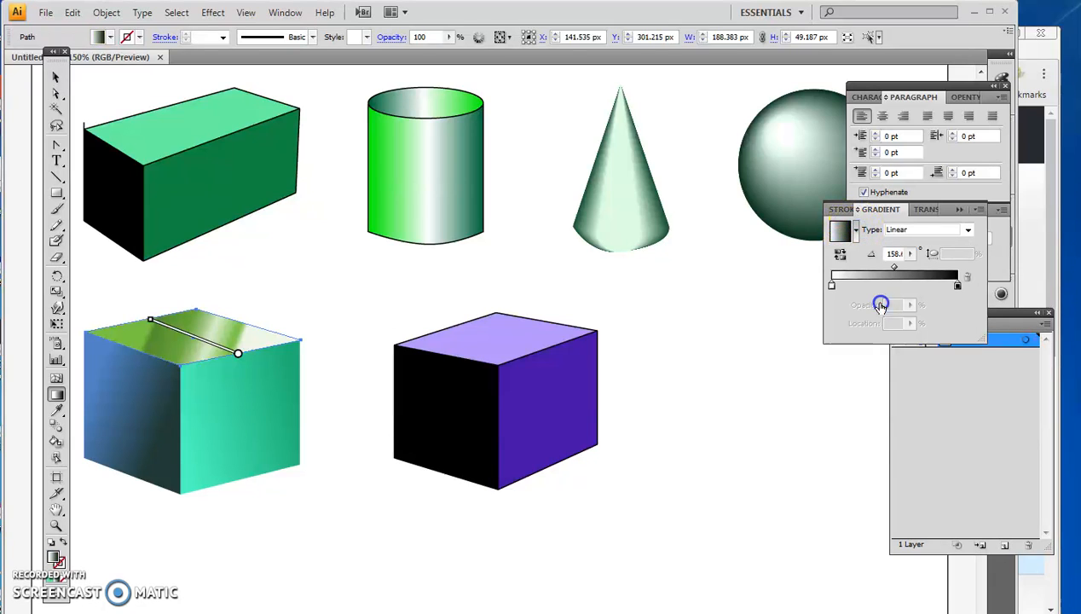
Angle the top face's linear gradient at about 23° and set its end colour to RGB 198, 255, 139
mouse_move(240, 351)
left_mouse_down()
mouse_move(223, 359)
mouse_move(220, 309)
mouse_move(196, 333)
mouse_move(198, 308)
mouse_move(212, 350)
mouse_move(211, 318)
mouse_move(205, 338)
mouse_move(198, 323)
mouse_move(190, 328)
mouse_move(213, 329)
mouse_move(196, 332)
mouse_move(213, 346)
mouse_move(199, 330)
mouse_move(220, 325)
left_mouse_up()
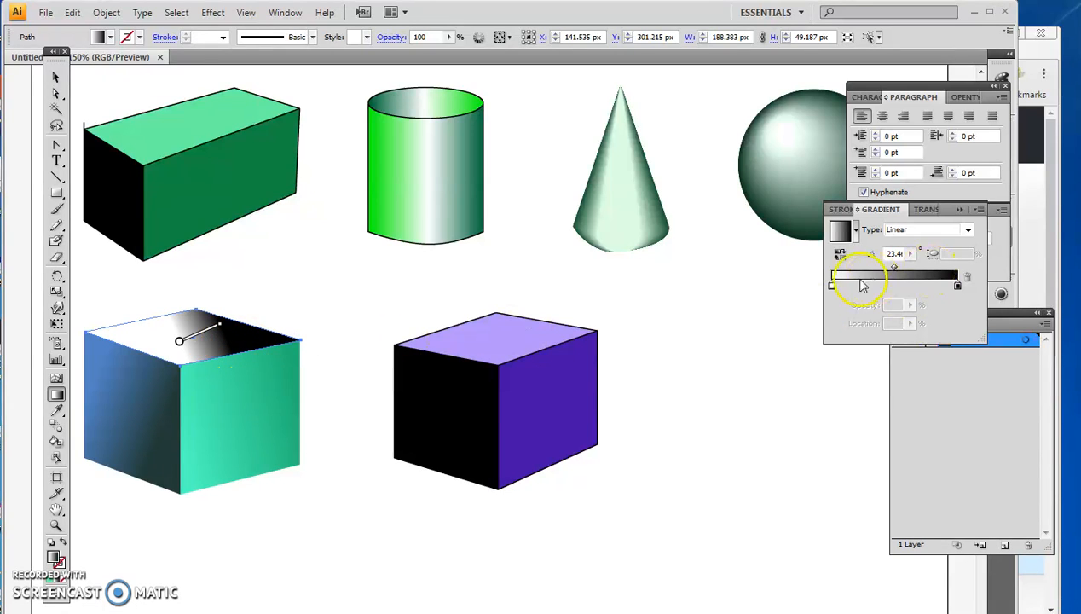
double_click(957, 285)
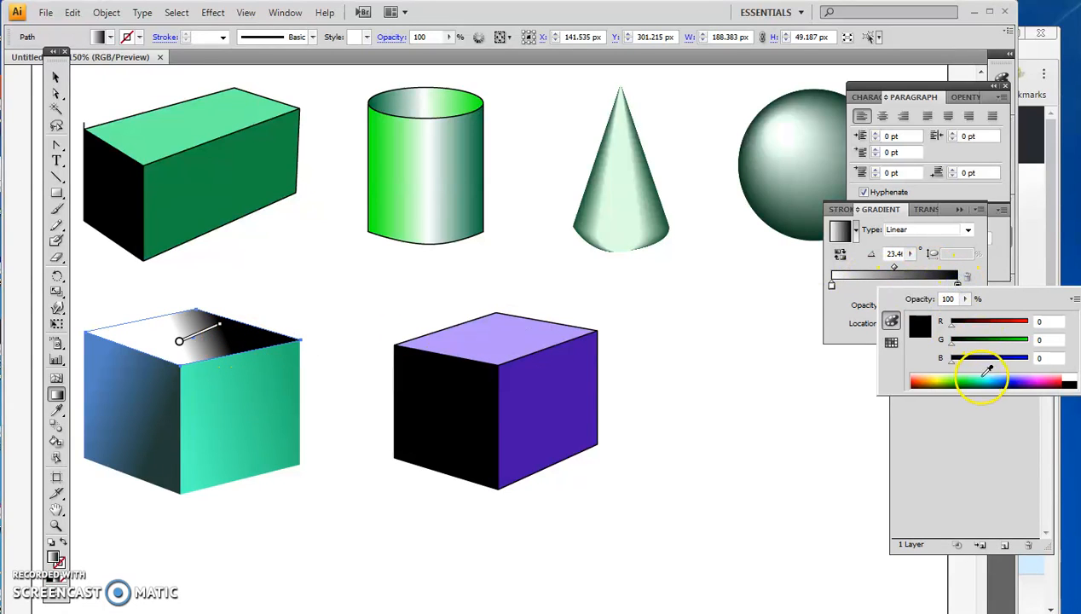
left_click_drag(972, 375, 952, 376)
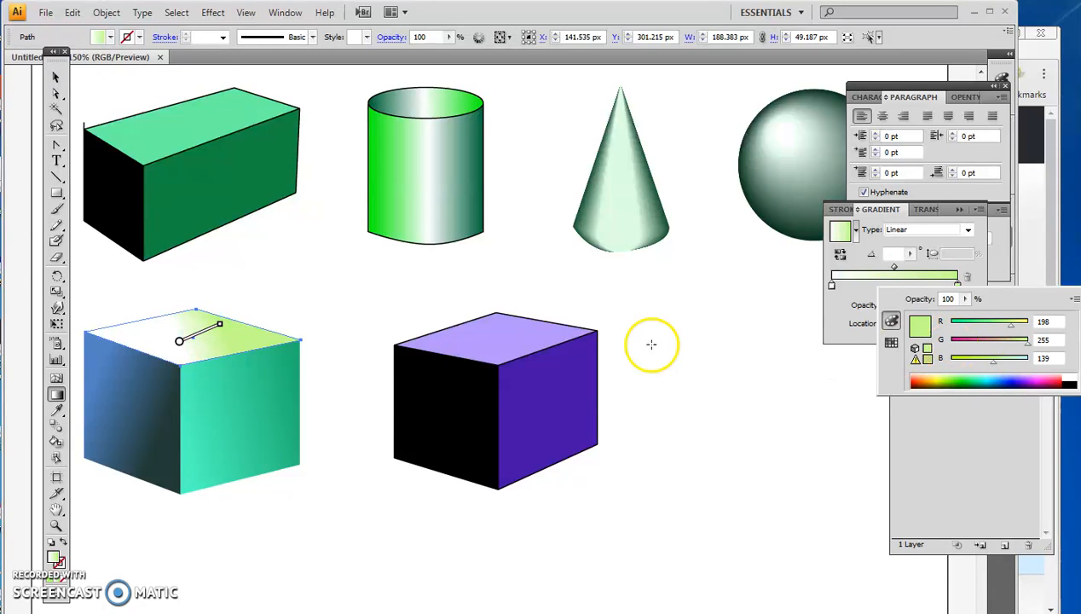
Set the top face gradient's start colour to RGB 206, 255, 185 and deselect the face
double_click(832, 285)
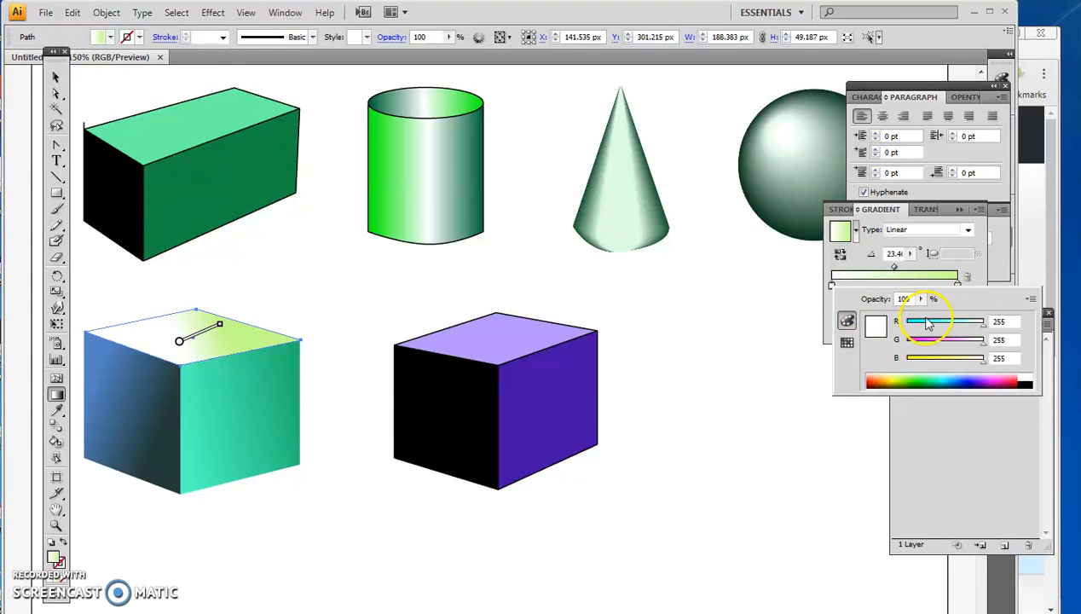
left_click(928, 323)
left_click_drag(961, 375, 921, 368)
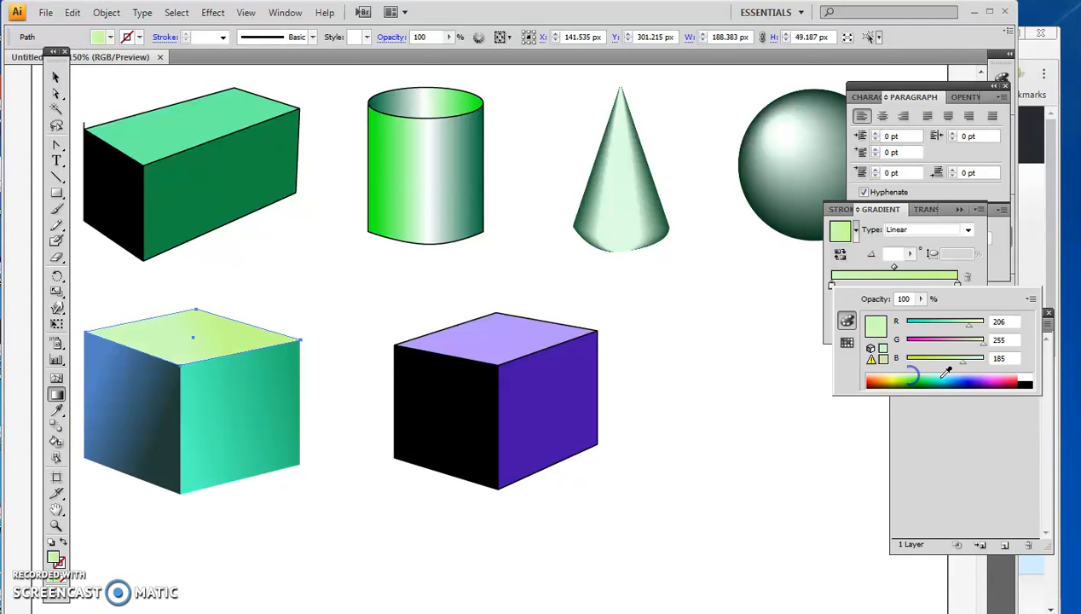
left_click(54, 77)
left_click(273, 248)
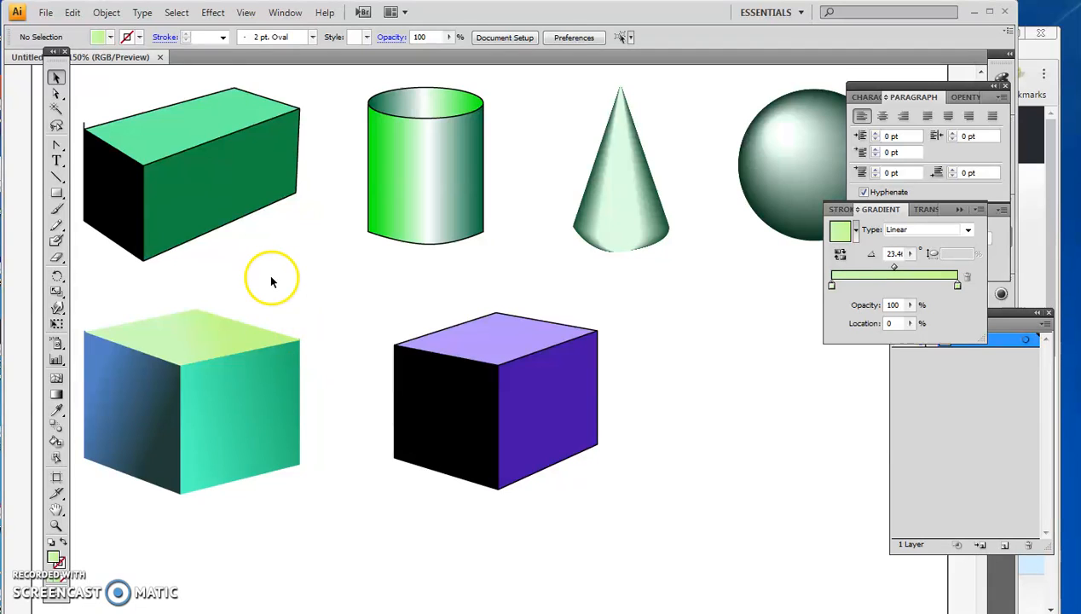
Create a new layer named shadow and place it beneath Layer 1, with Layer 1 locked
key("ctrl+minus")
key("ctrl+minus")
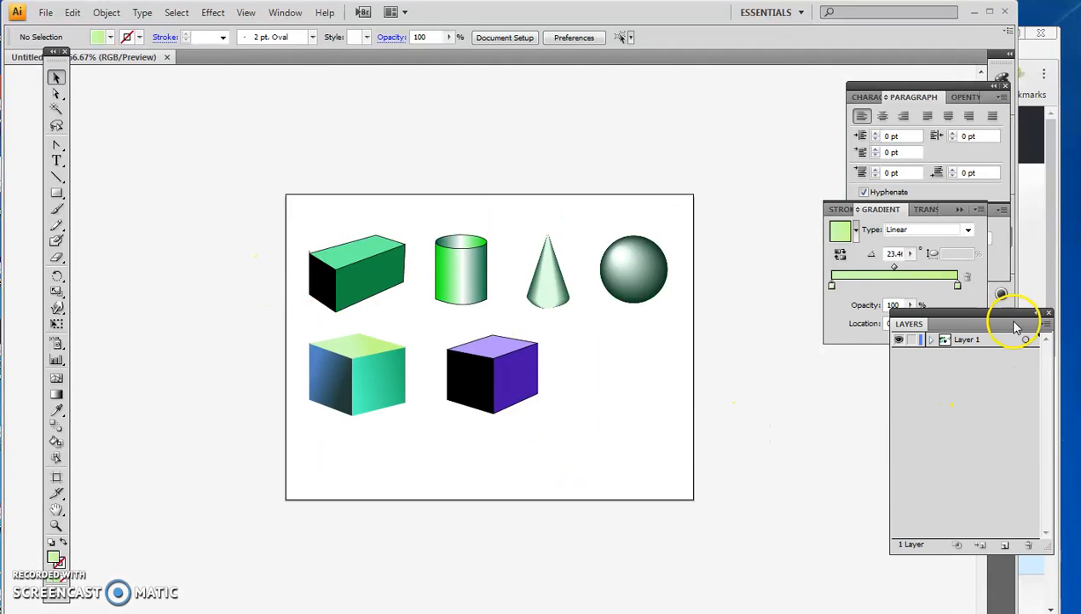
left_click(1039, 313)
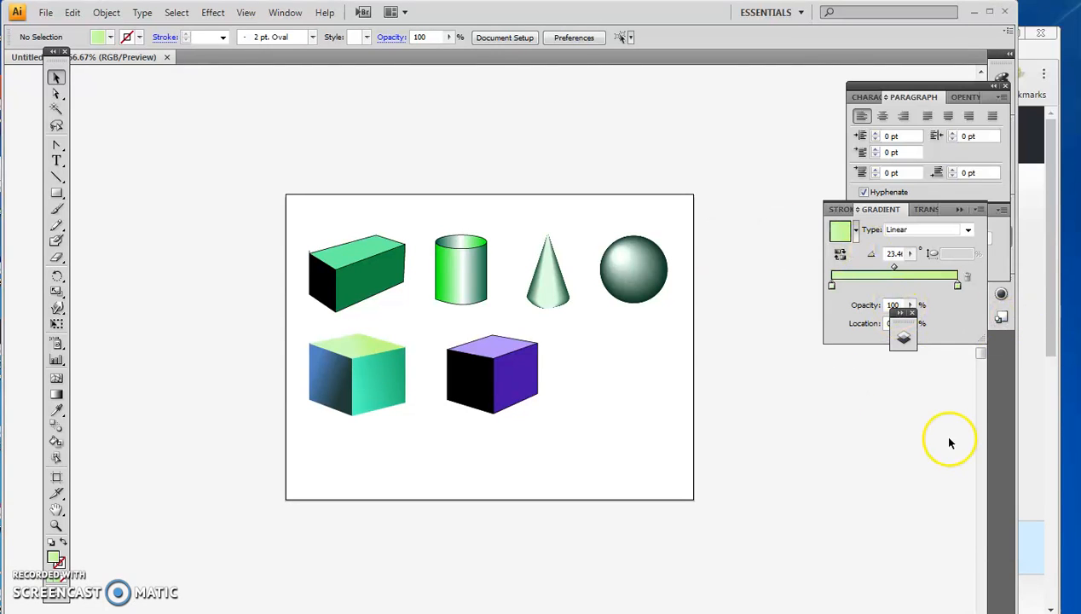
left_click(904, 336)
left_click(879, 331)
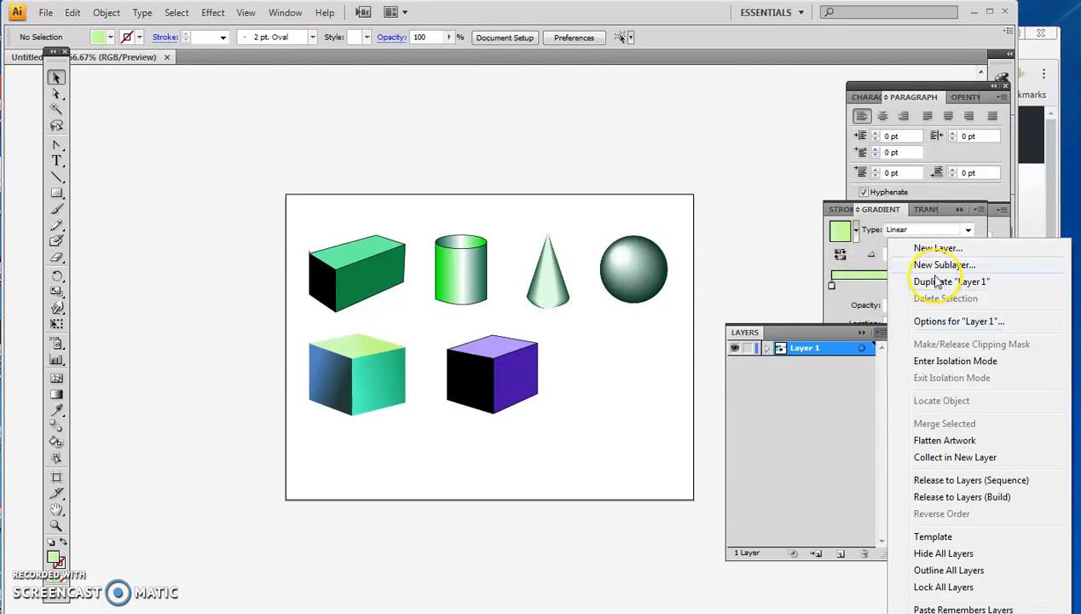
left_click(930, 248)
type("shado")
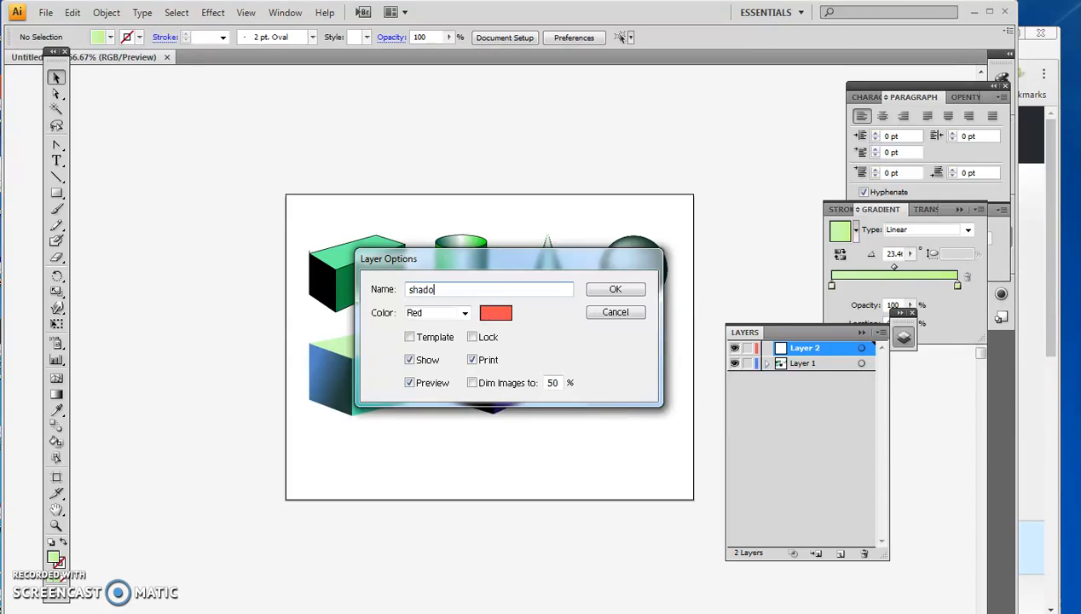
type("w")
key("Return")
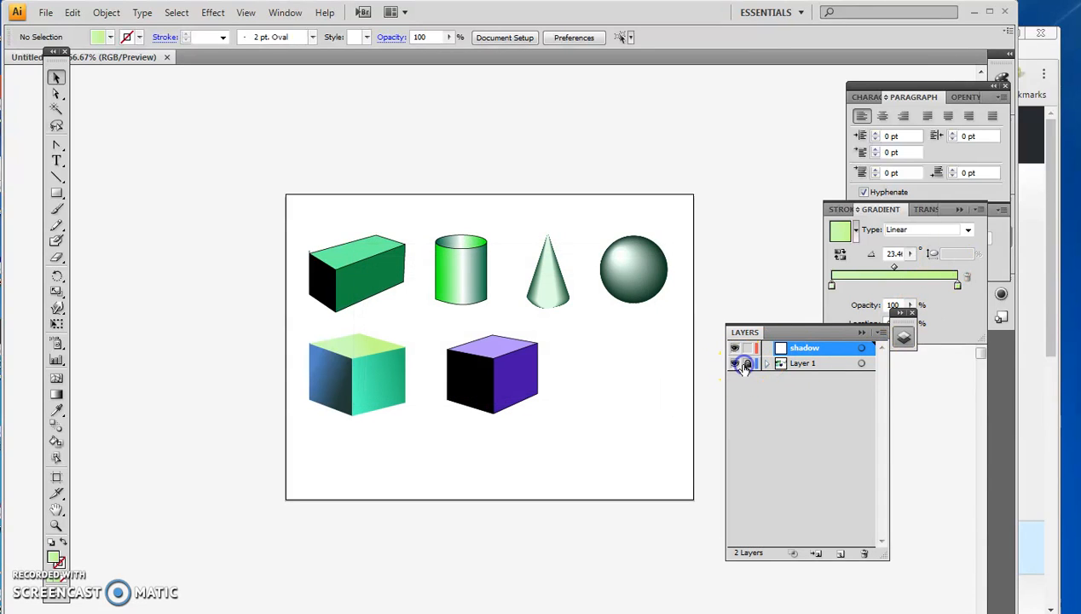
left_click_drag(837, 366, 832, 373)
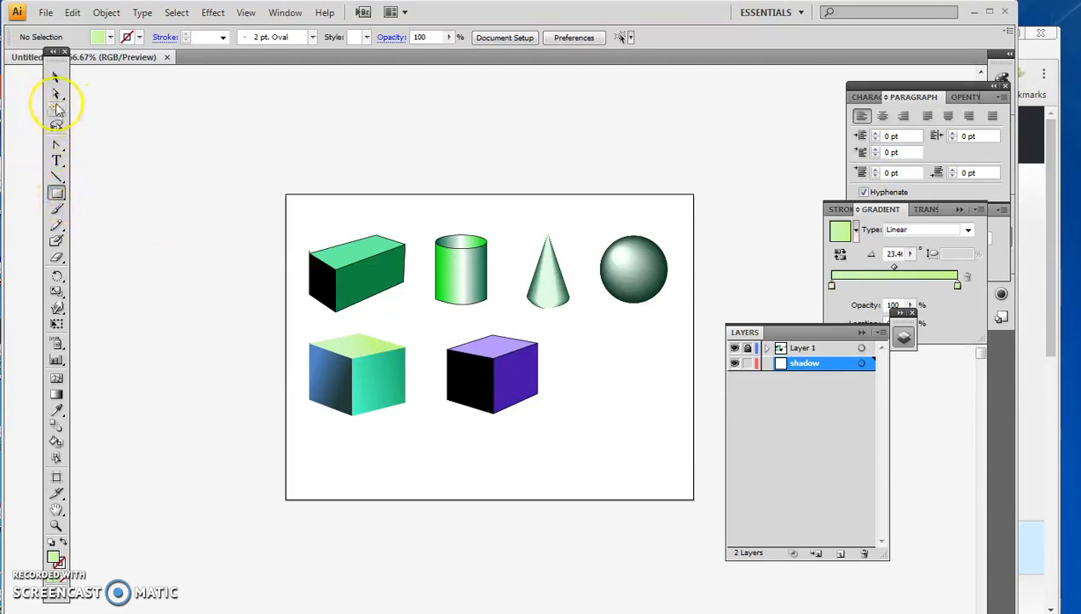
Draw a closed four-point shadow shape with the Pen tool behind the first cube, extending beyond the artboard's left edge
left_click_drag(58, 149, 114, 150)
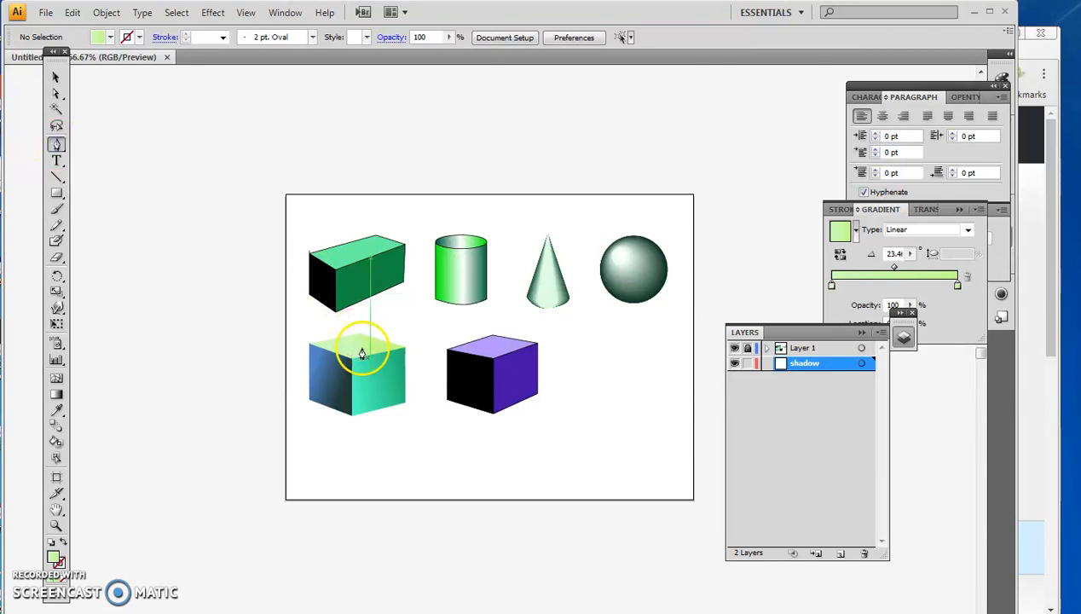
left_click(405, 401)
left_click(308, 355)
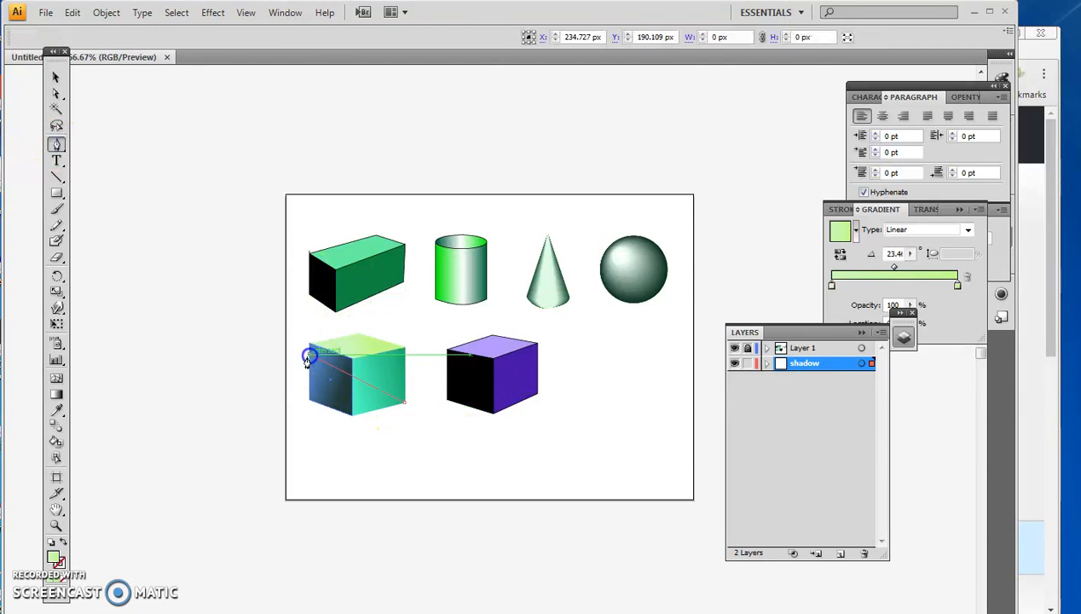
left_click(259, 374)
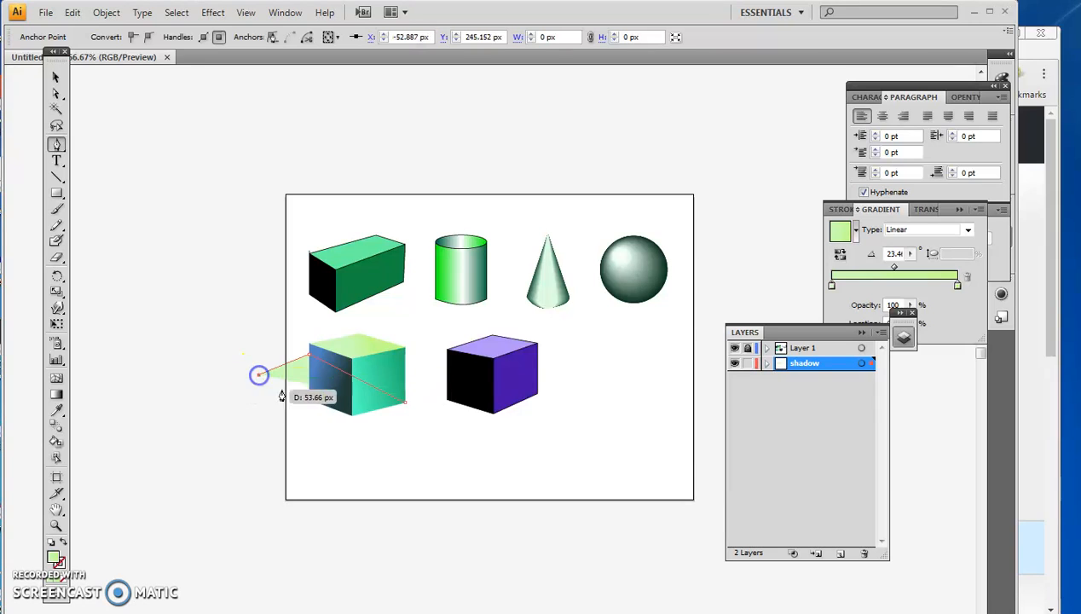
left_click(351, 416)
left_click(400, 411)
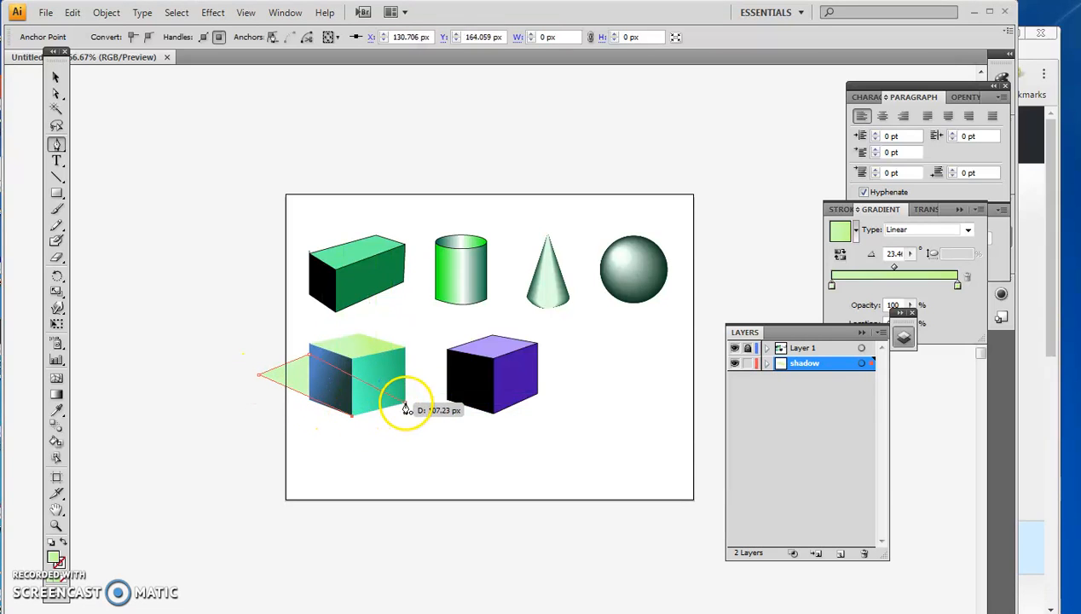
Reshape the shadow by lowering its far-left corner and its back corner with the Direct Selection tool
left_click(57, 93)
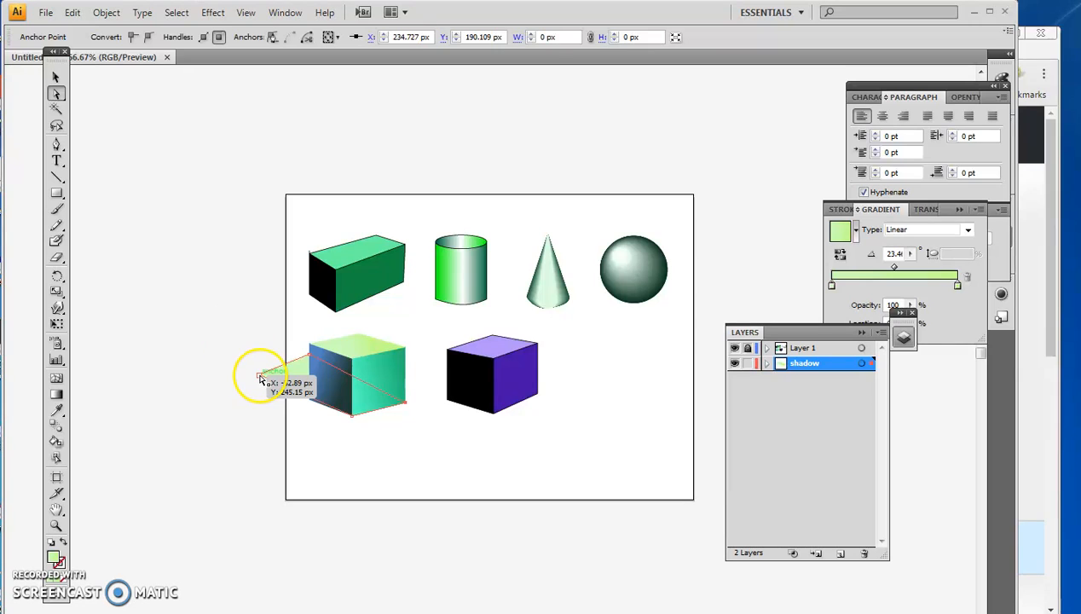
left_click_drag(258, 377, 247, 390)
mouse_move(306, 370)
left_mouse_down()
mouse_move(306, 355)
mouse_move(310, 375)
left_mouse_up()
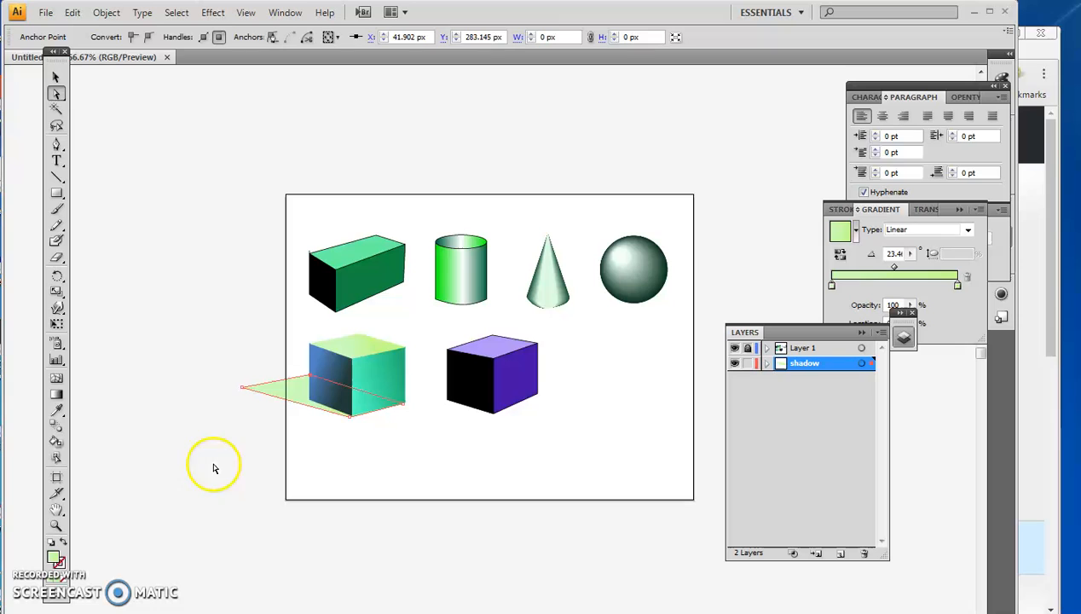
Recolour the shadow shape with the dark olive green RGB 113, 135, 91 and deselect it
double_click(53, 558)
left_click(468, 347)
mouse_move(433, 342)
left_mouse_down()
mouse_move(362, 353)
mouse_move(407, 328)
mouse_move(380, 328)
left_mouse_up()
left_click(668, 244)
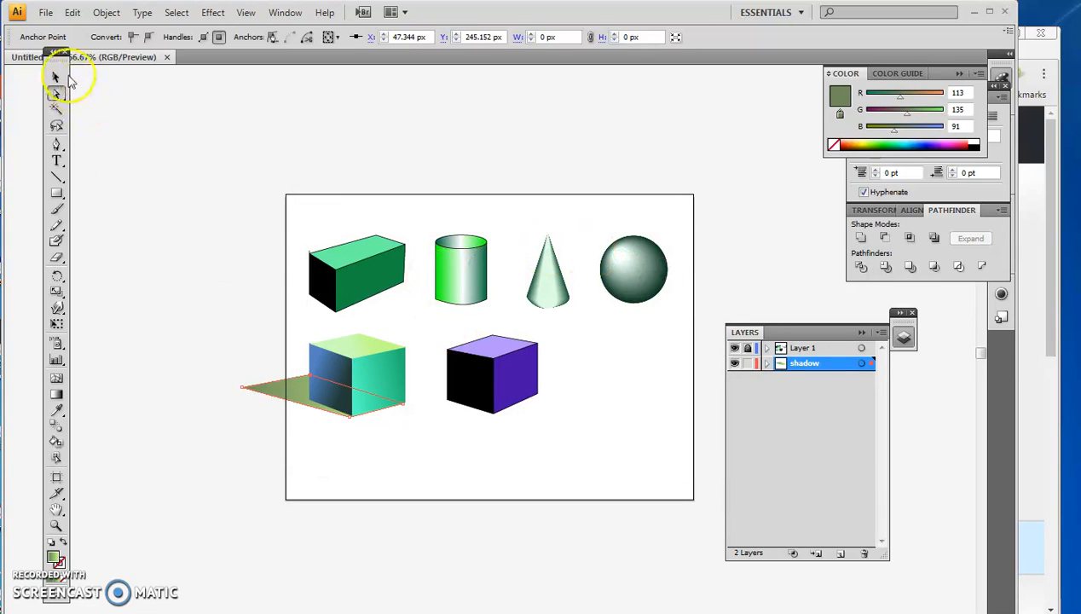
left_click(56, 78)
left_click(144, 187)
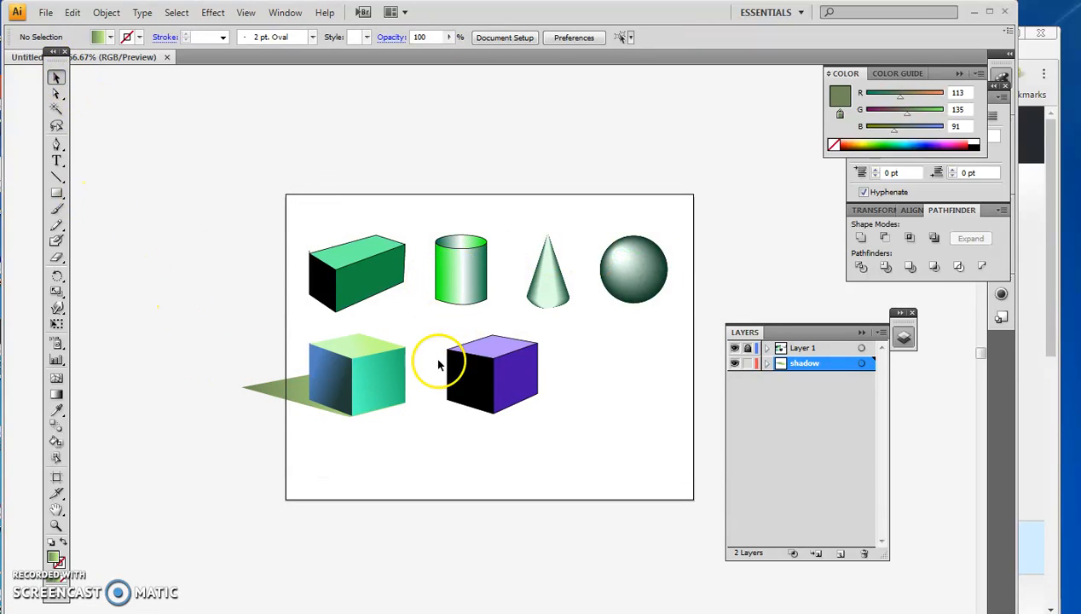
Unlock Layer 1 and move both cubes and the shadow together right and slightly down so the shadow lies within the artboard
left_click_drag(238, 327, 549, 432)
left_click(749, 349)
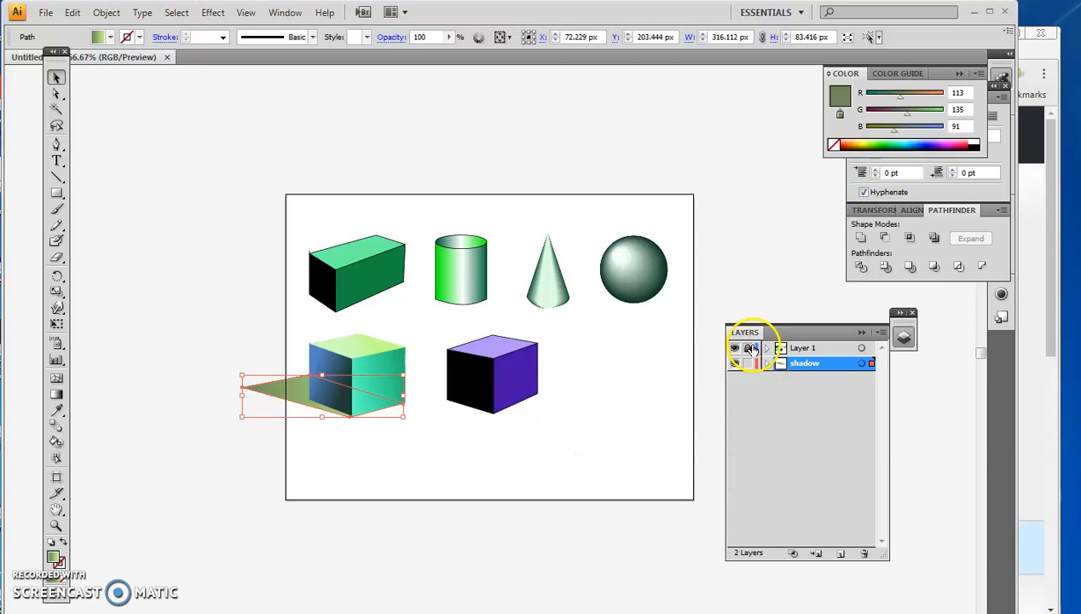
left_click(623, 431)
left_click_drag(234, 324, 597, 458)
left_click_drag(355, 392, 457, 417)
left_click(378, 463)
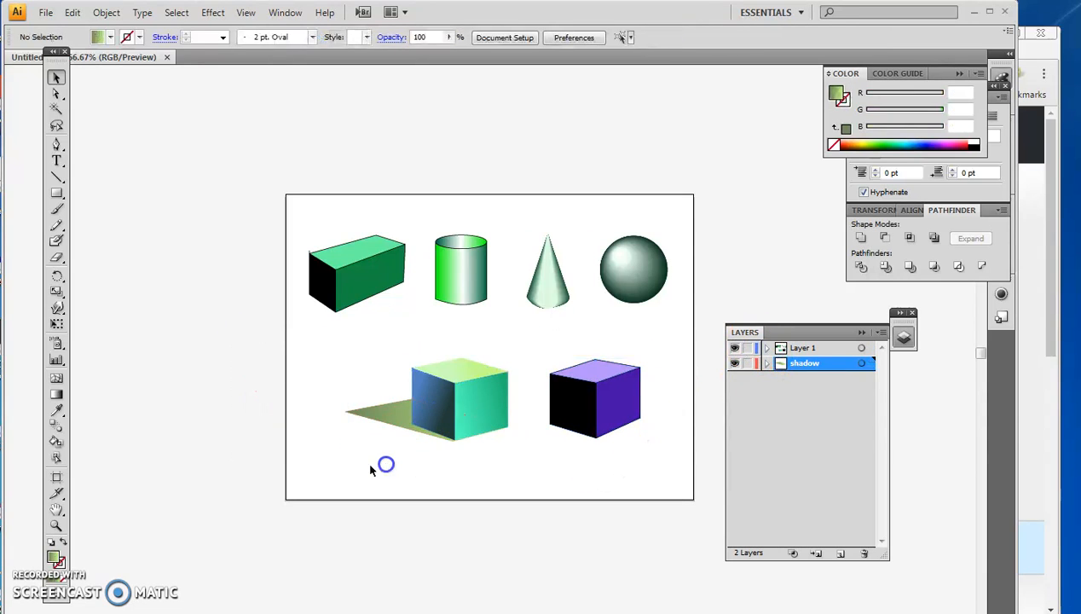